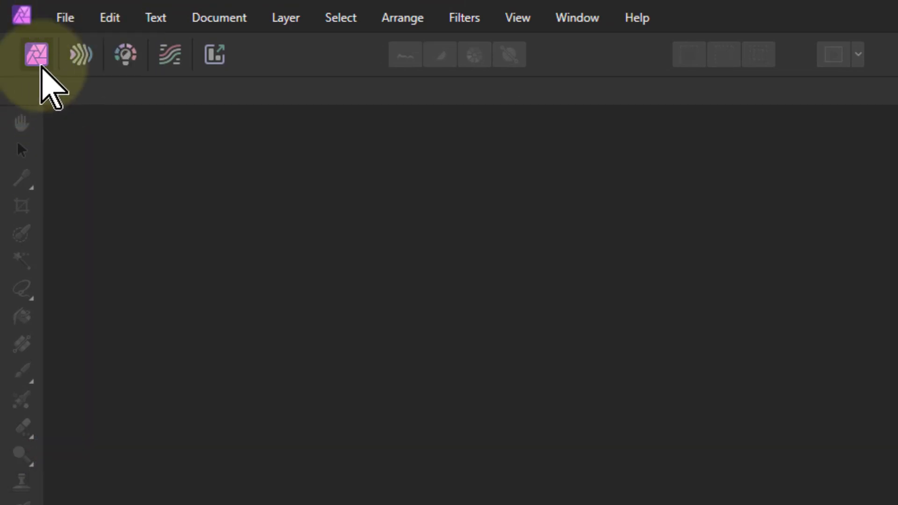
Step: Open the recent RAW file _DSC8617.ARW of the garden statue in the Develop persona
click(61, 21)
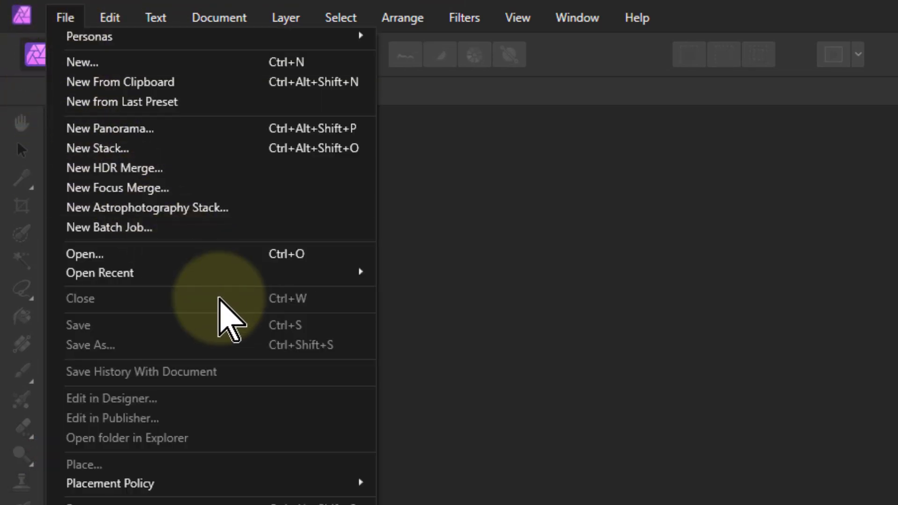
mouse_move(227, 276)
click(452, 280)
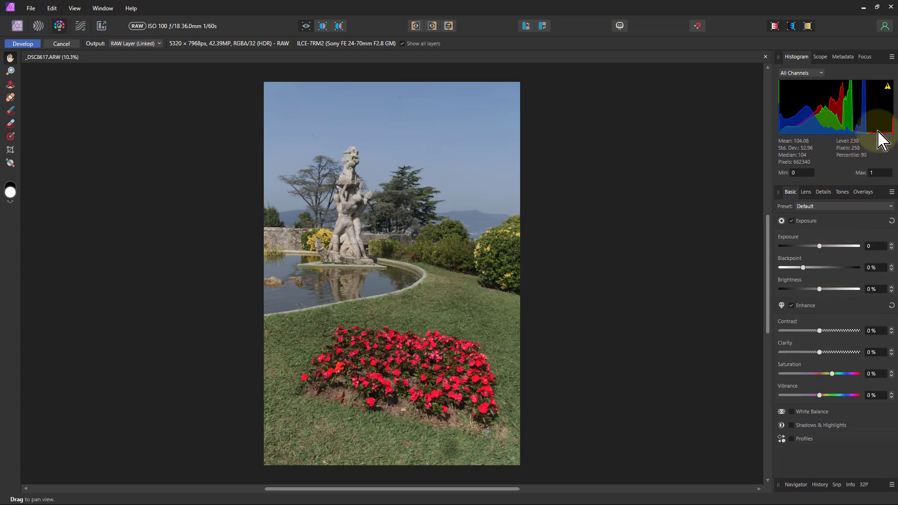
Step: Enable Shadows & Highlights with Highlights at 100%, and raise Brightness to about 20%
click(791, 425)
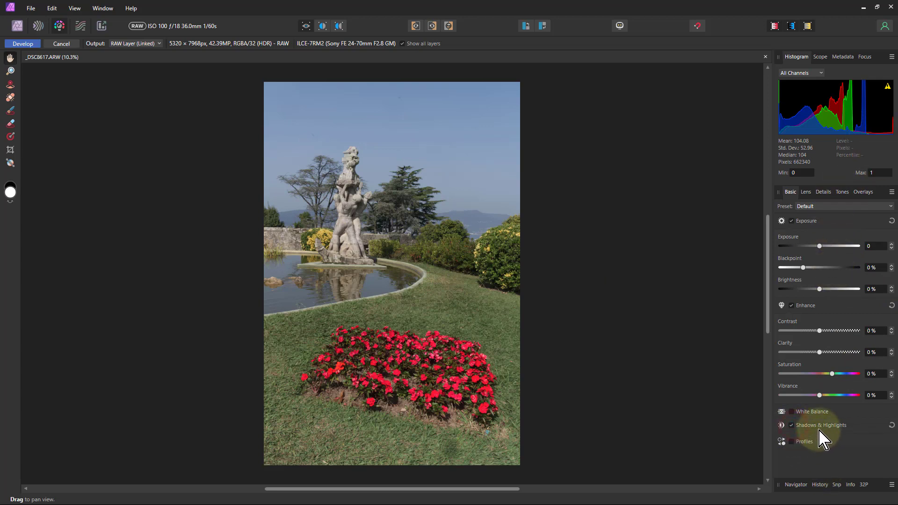
drag(815, 455, 884, 456)
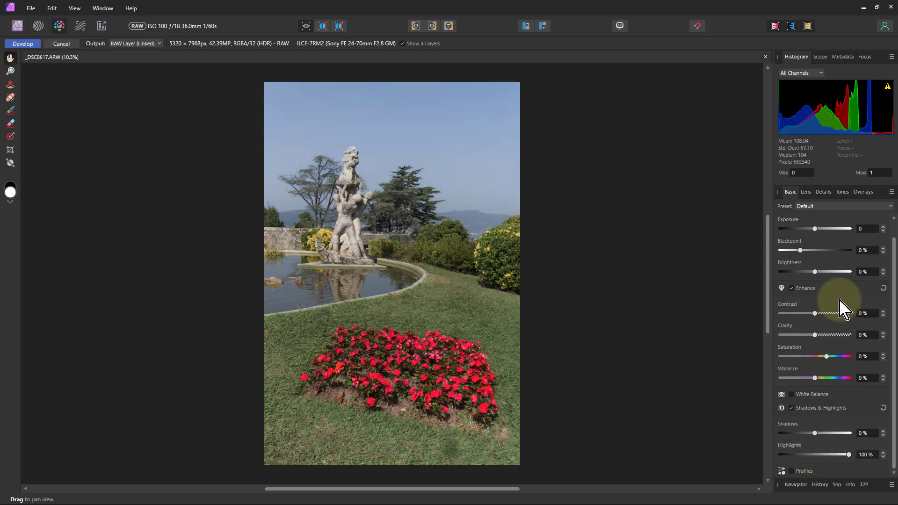
drag(817, 272, 843, 271)
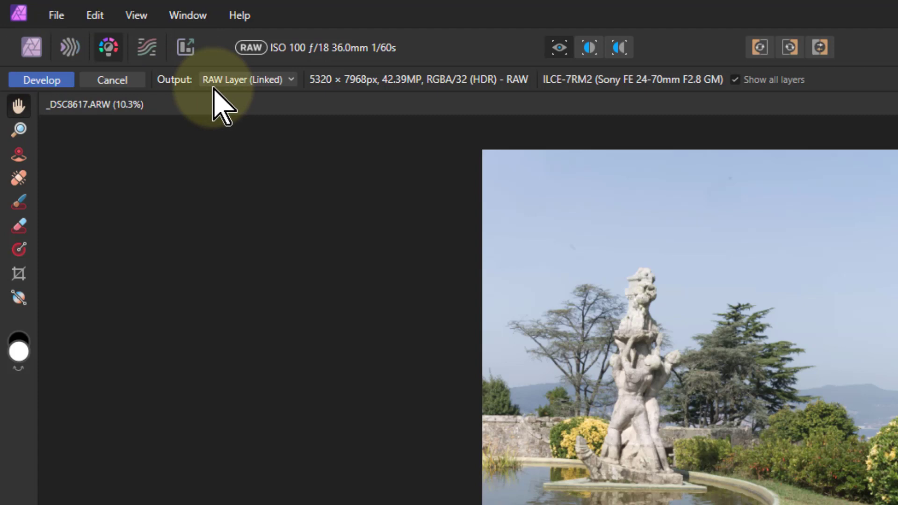
click(247, 81)
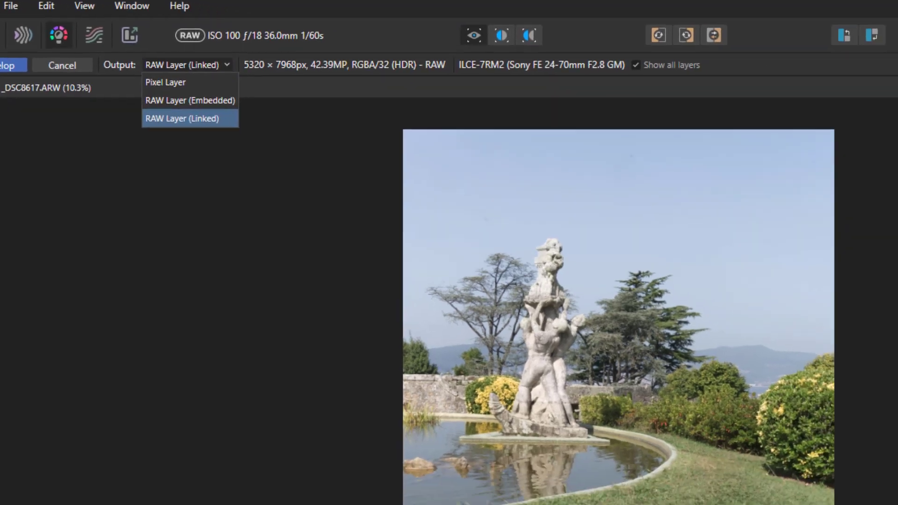
click(897, 52)
click(732, 11)
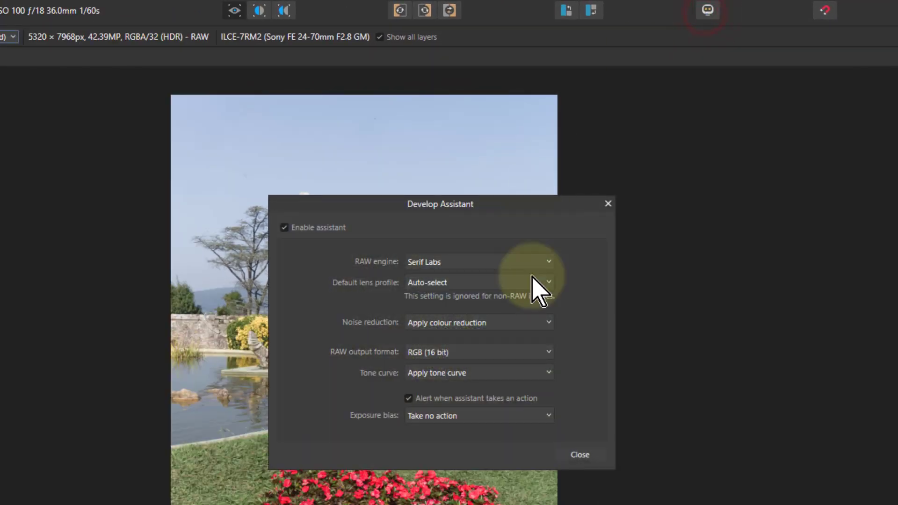
click(447, 352)
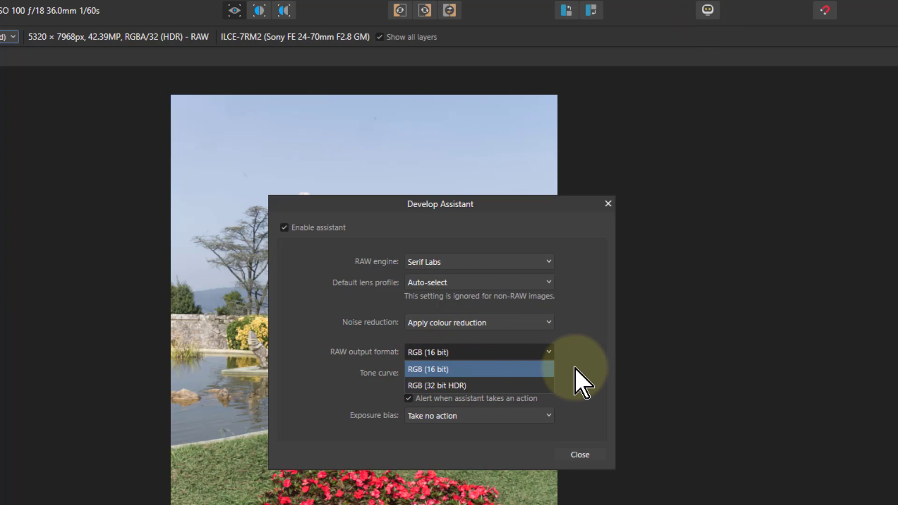
click(582, 456)
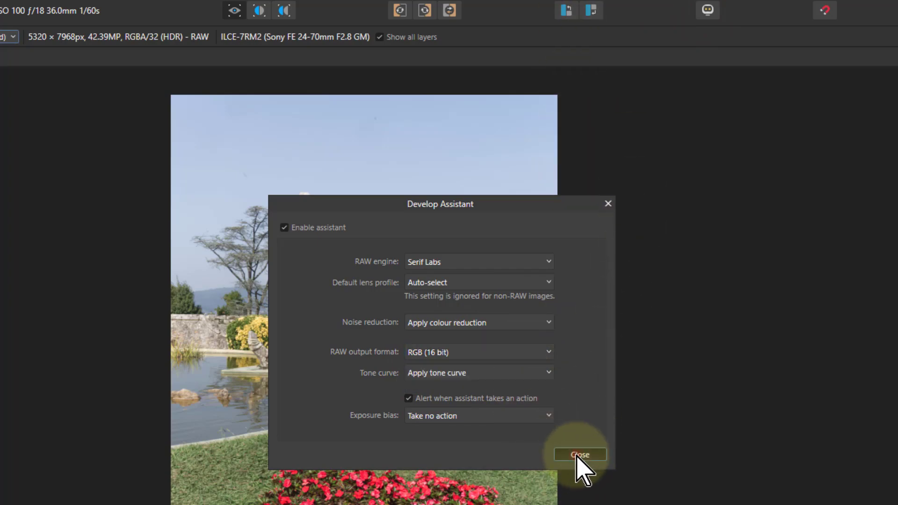
click(579, 456)
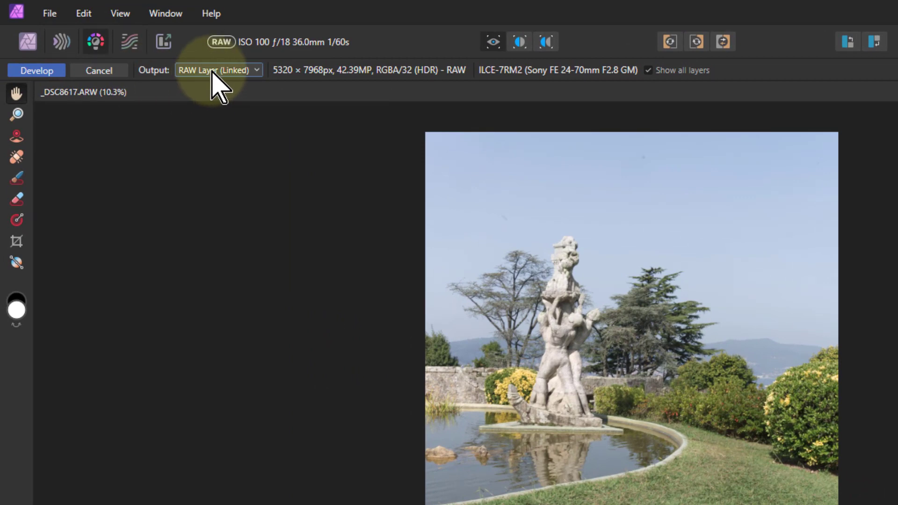
Step: Show the Output choices: Pixel Layer, RAW Layer (Embedded) and RAW Layer (Linked)
click(159, 62)
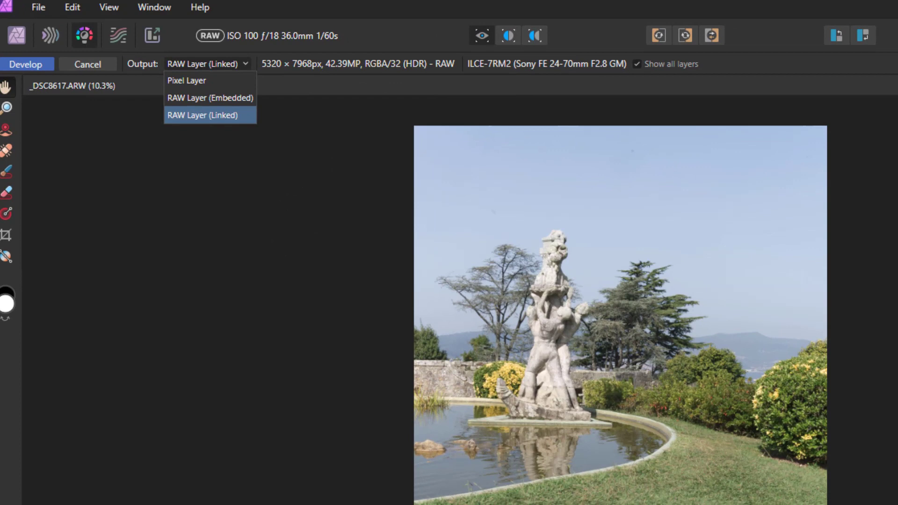
Step: Switch to File Explorer showing the RAW folder with the ARW original and saved variants
key(alt+Tab)
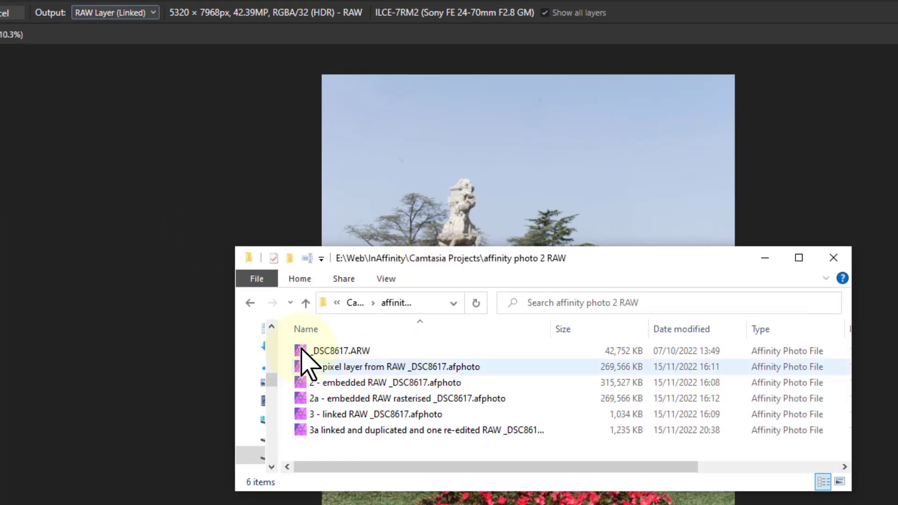
mouse_move(374, 353)
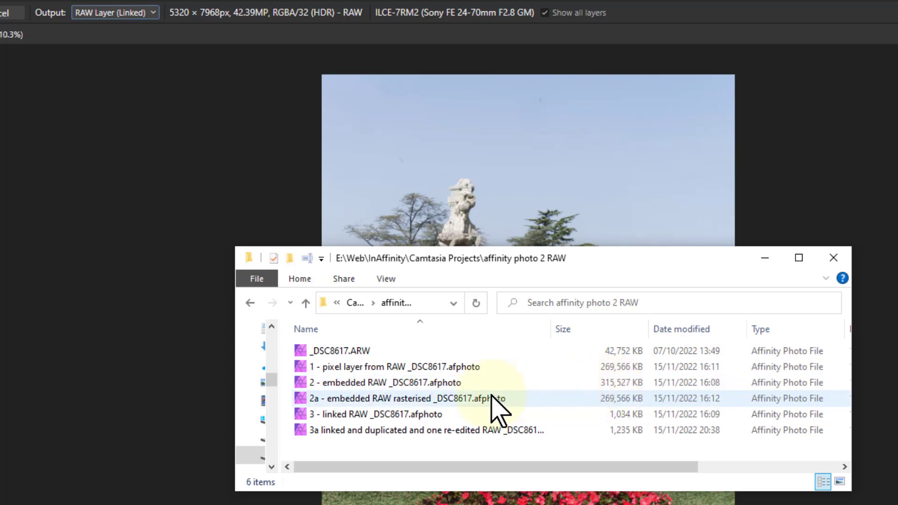
Step: Compare the embedded (315,527 KB) and linked (1,034 KB) RAW file sizes, then close File Explorer
mouse_move(492, 397)
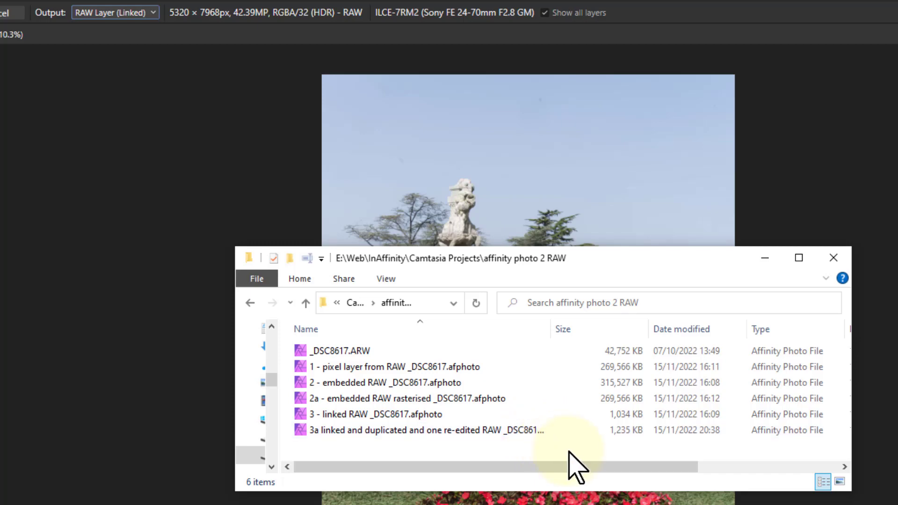
click(833, 257)
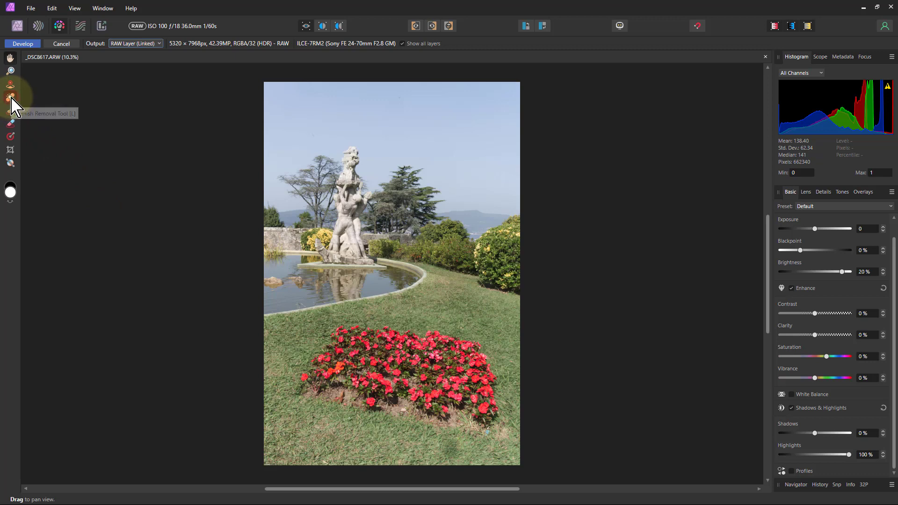
Step: Patch a spot in the grass below the red flowerbed with the Blemish Removal Tool
click(11, 97)
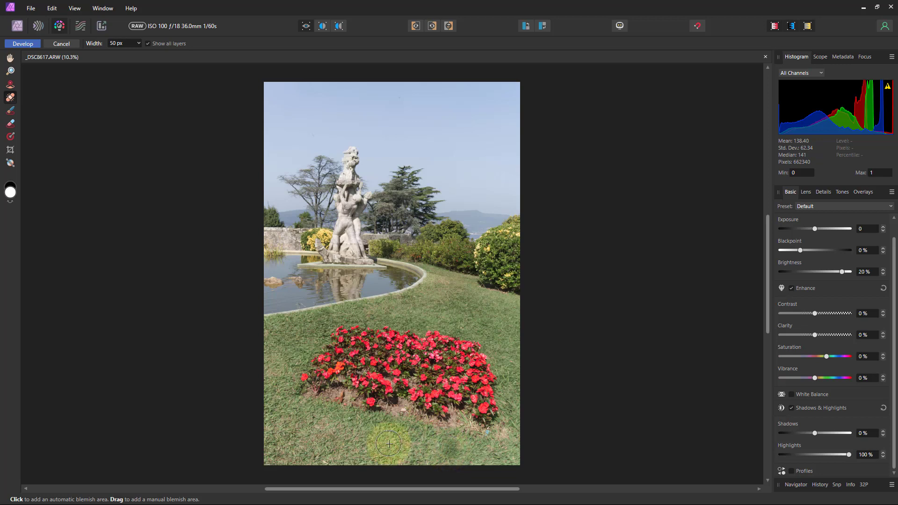
drag(388, 443, 449, 449)
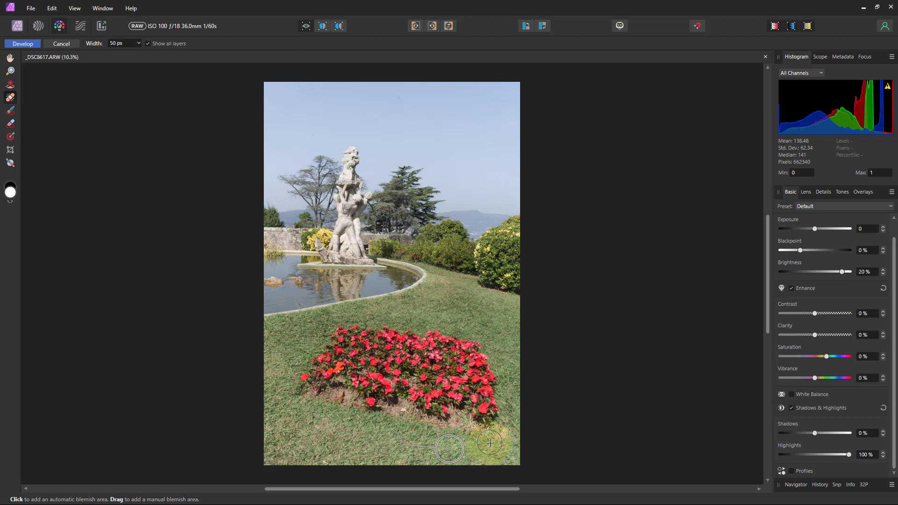
Step: Develop the photo as a linked RAW layer, then reopen that layer in the Develop persona
click(23, 45)
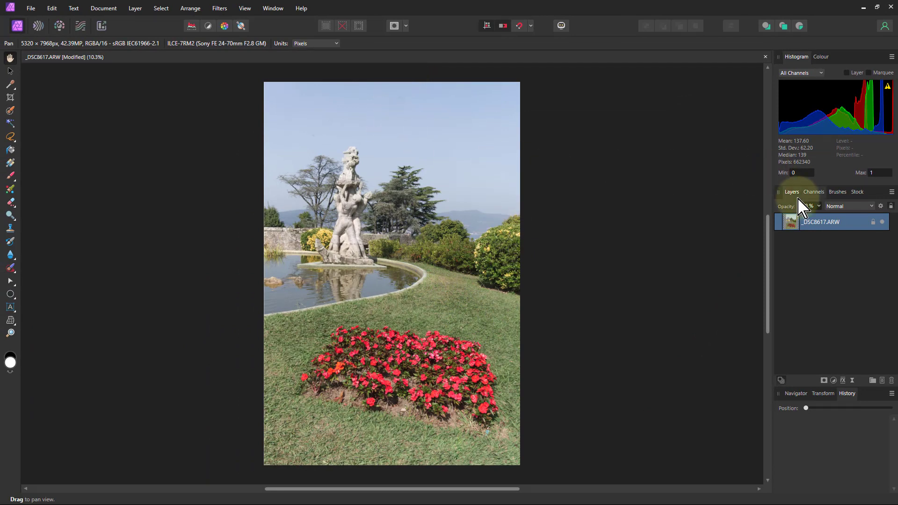
double_click(789, 224)
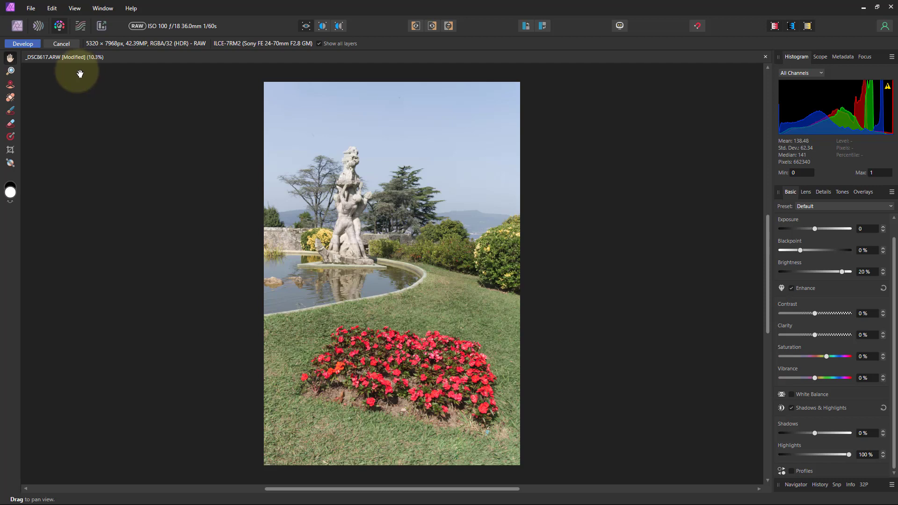
Step: Cancel out of Develop, then reopen the linked RAW layer via the Move Tool's Develop Image button
click(61, 44)
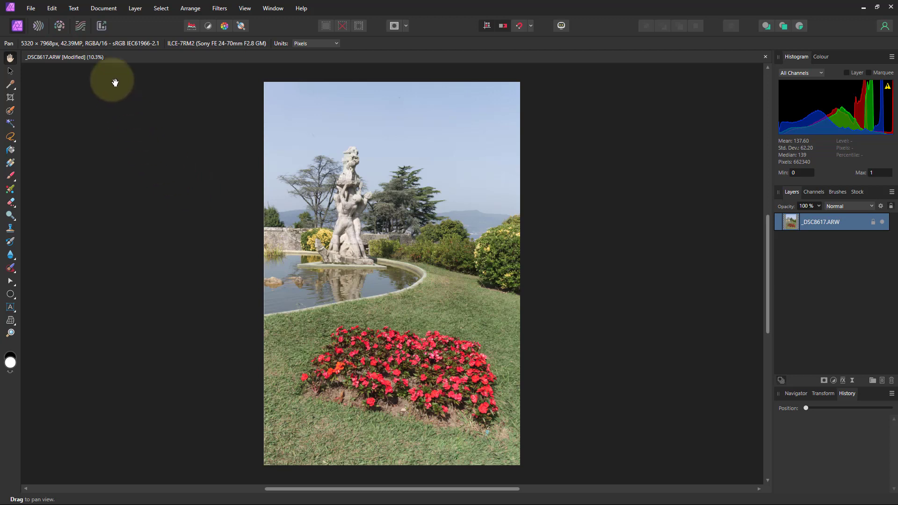
click(60, 26)
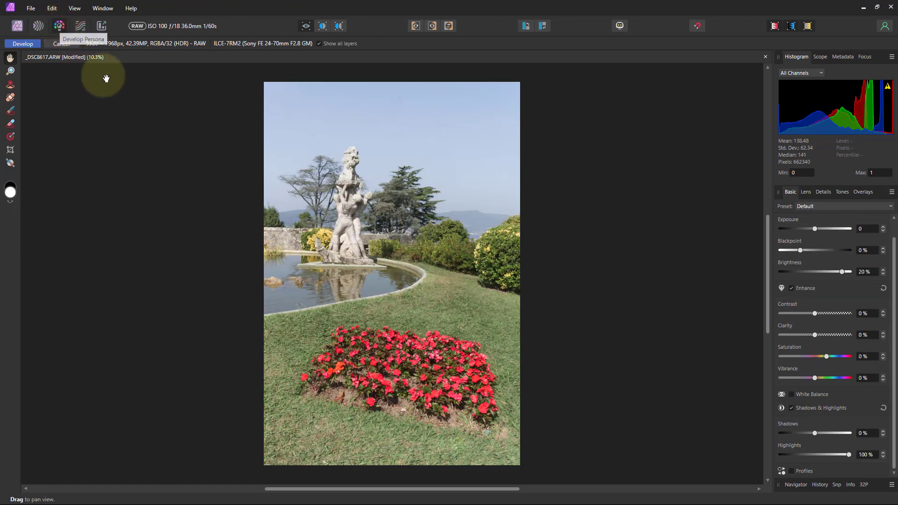
click(61, 44)
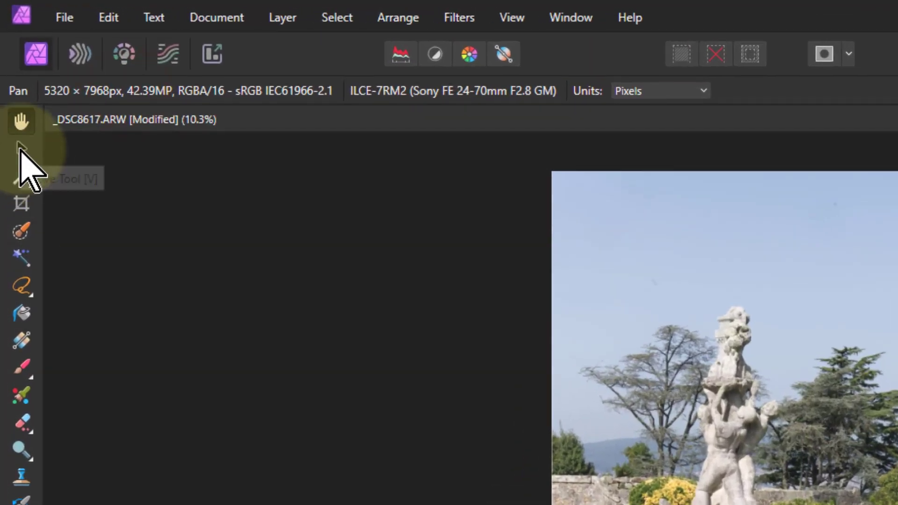
click(21, 149)
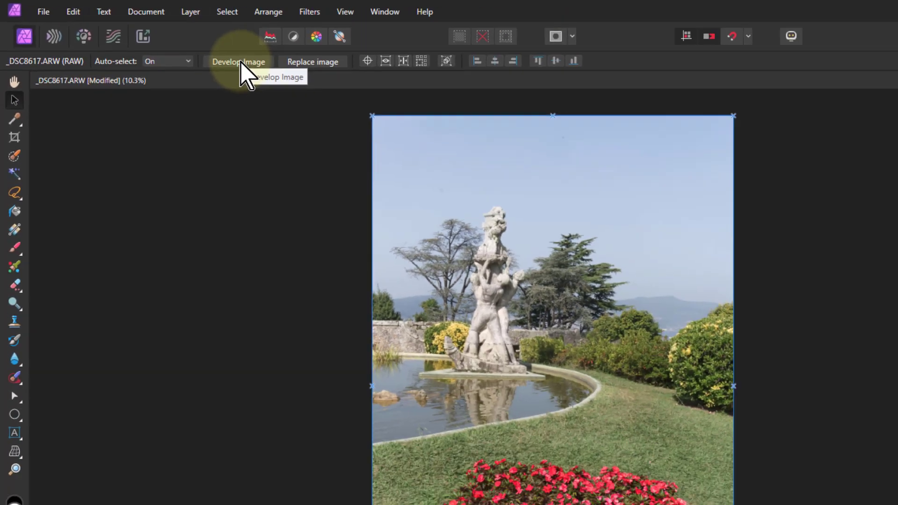
click(353, 91)
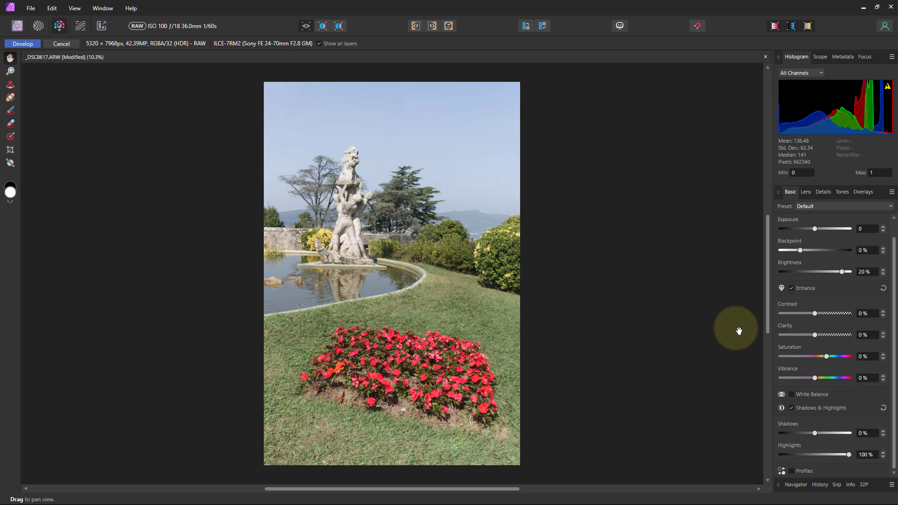
Step: Raise Blackpoint to about 3% and develop the result back into the RAW layer
drag(801, 251, 804, 251)
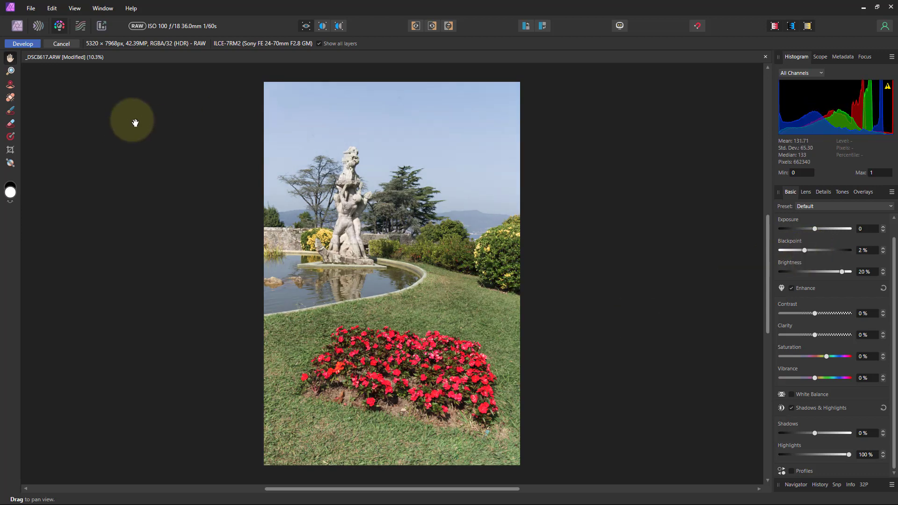
click(23, 43)
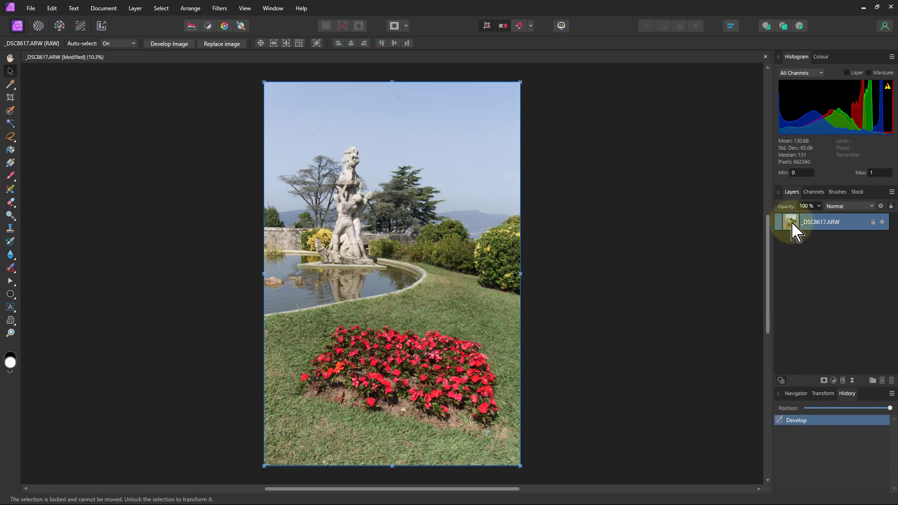
Step: Add a Curves adjustment above the RAW layer, pulling its point to 0.612/0.381 to darken
click(833, 380)
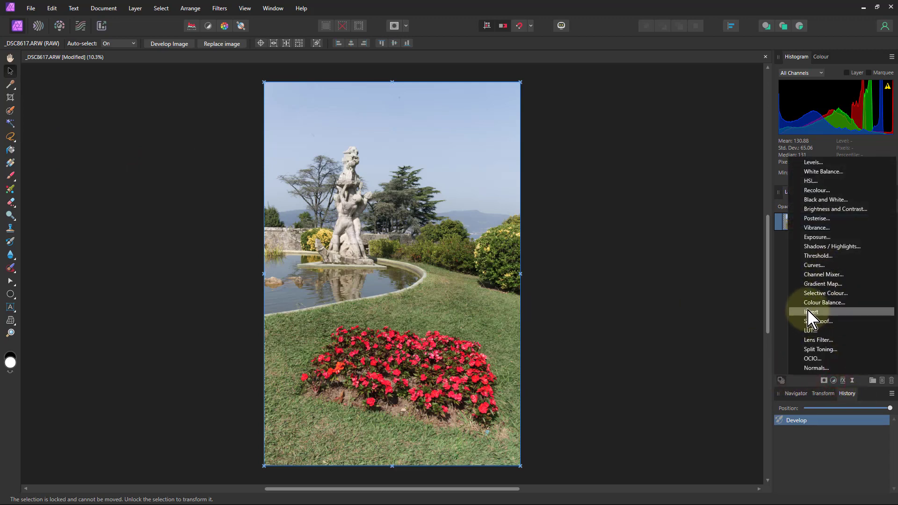
click(813, 266)
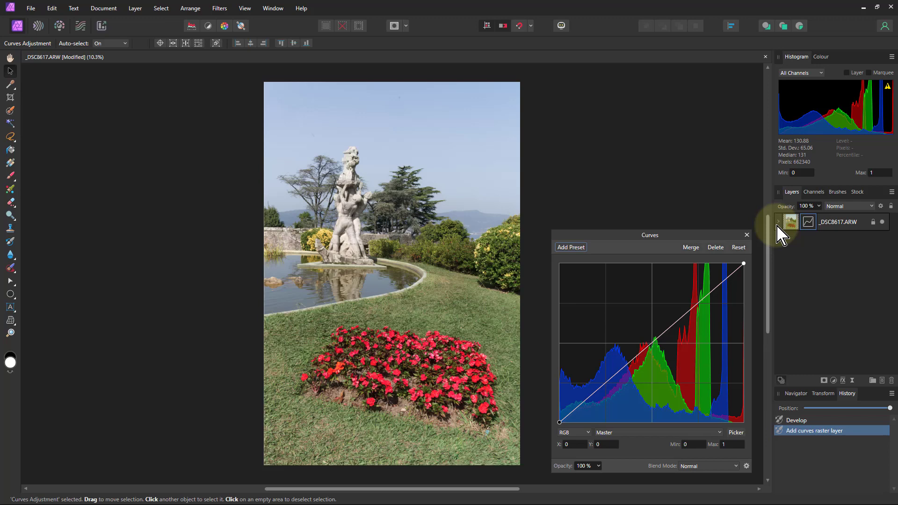
click(777, 222)
drag(796, 227, 796, 211)
drag(654, 342, 672, 361)
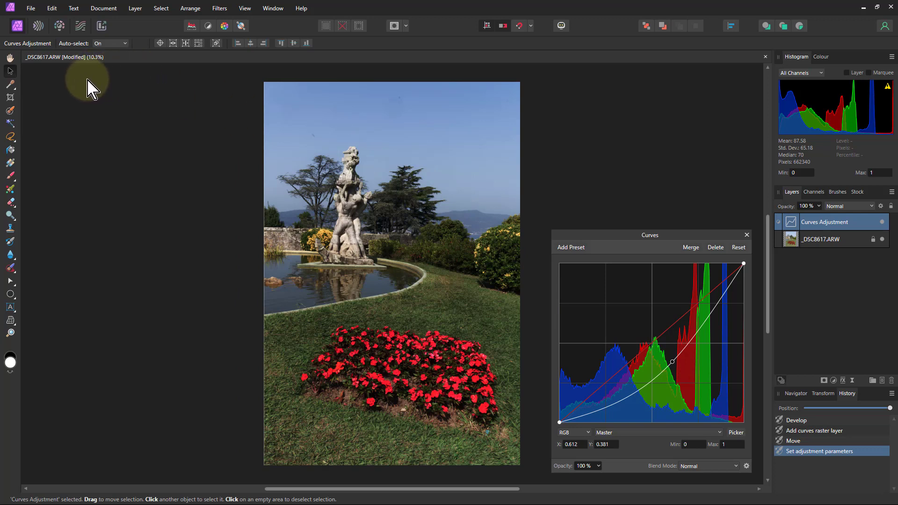
Step: Open the RAW layer in Develop and toggle Show all layers to compare with and without the Curves darkening
click(60, 27)
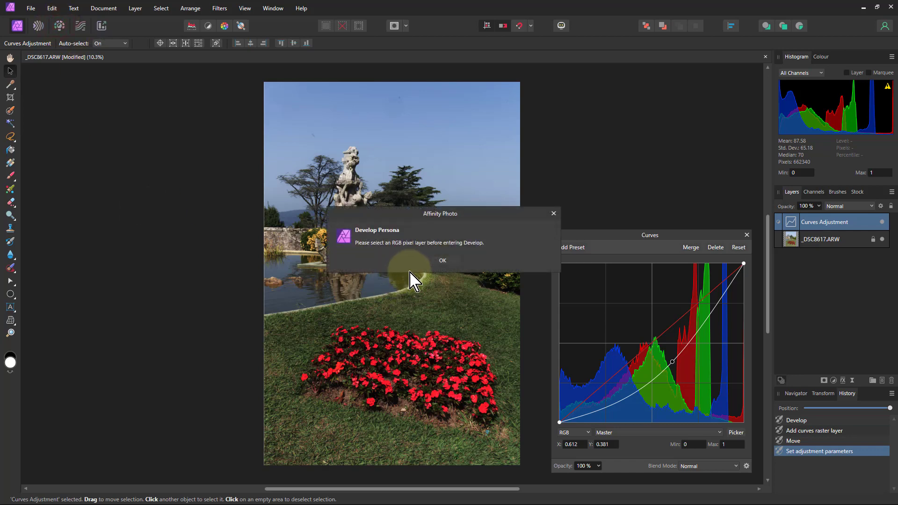
click(442, 260)
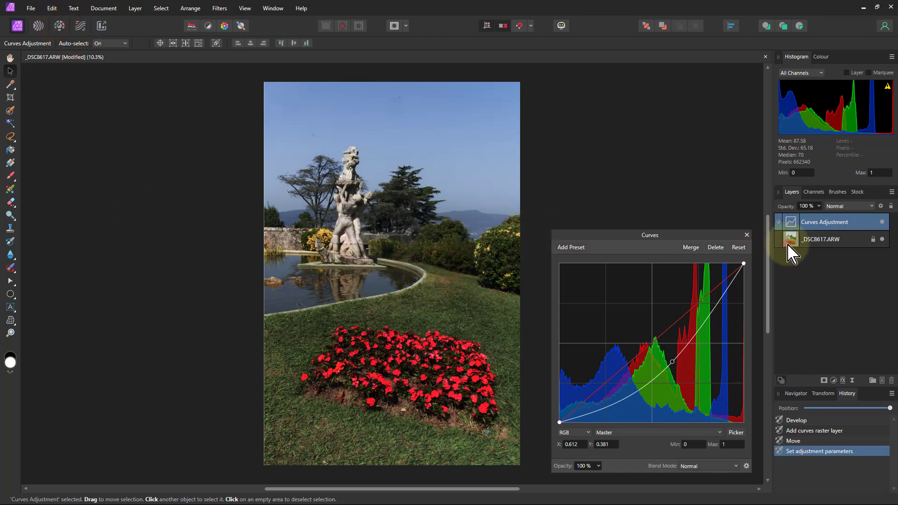
click(795, 239)
click(59, 25)
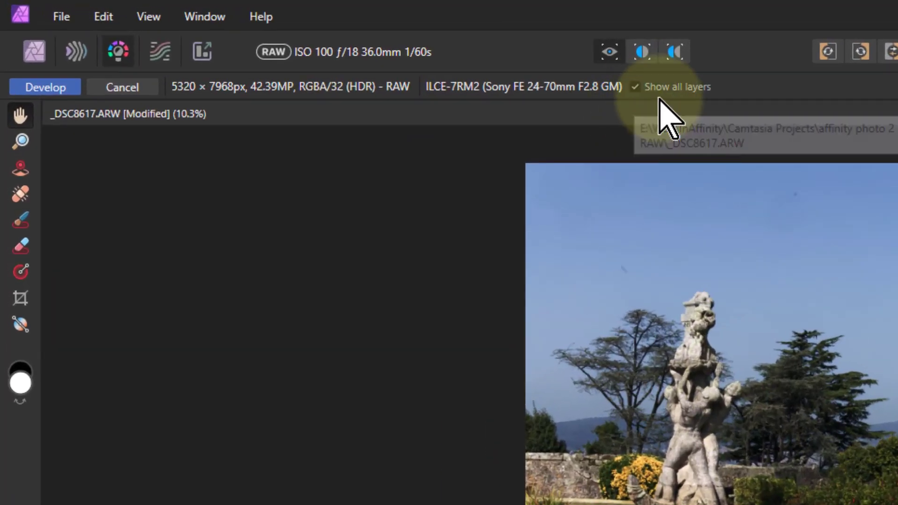
click(636, 87)
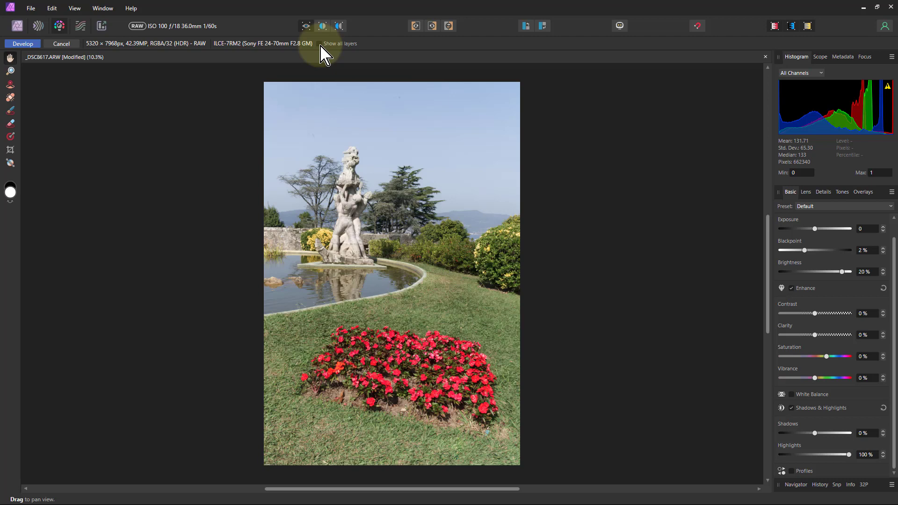
click(319, 44)
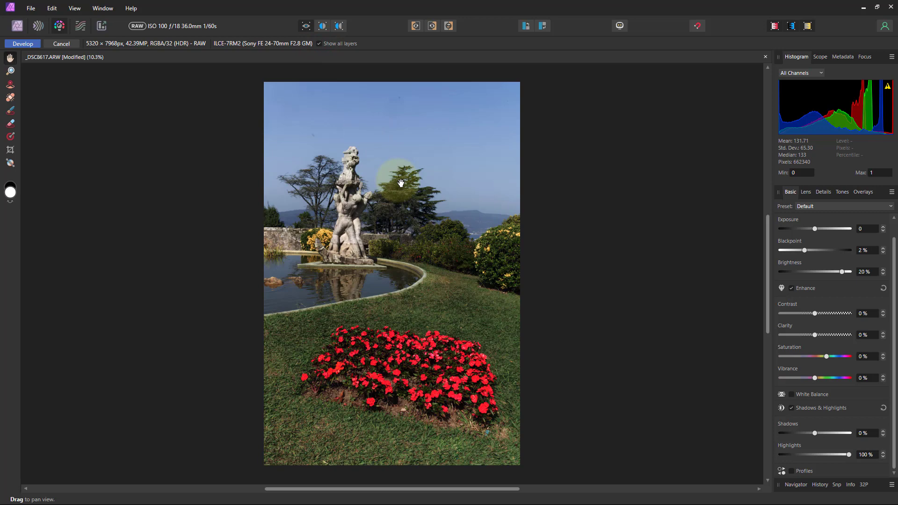
Step: Drag the Curves adjustment below _DSC8617.ARW, check it in Develop with Show all layers, and cancel
click(57, 46)
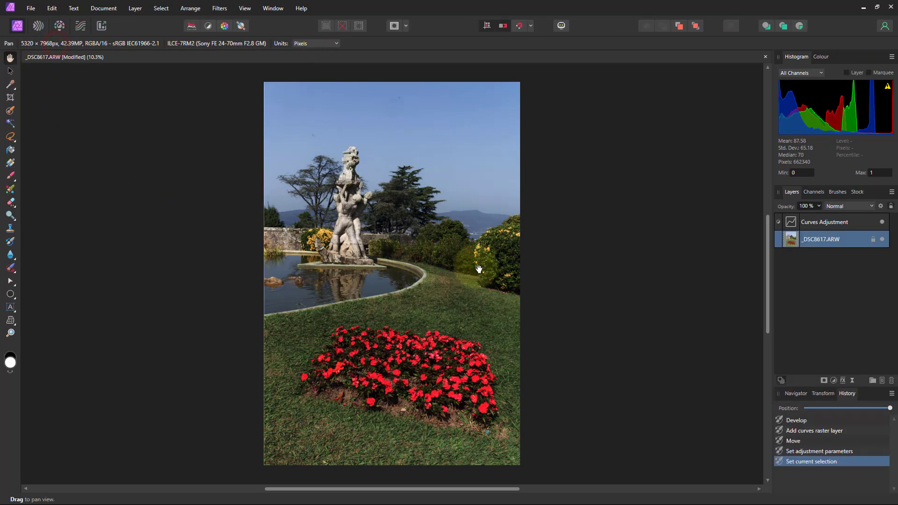
mouse_move(794, 225)
mouse_down()
mouse_move(790, 232)
mouse_move(852, 232)
mouse_move(790, 220)
mouse_move(791, 236)
mouse_up()
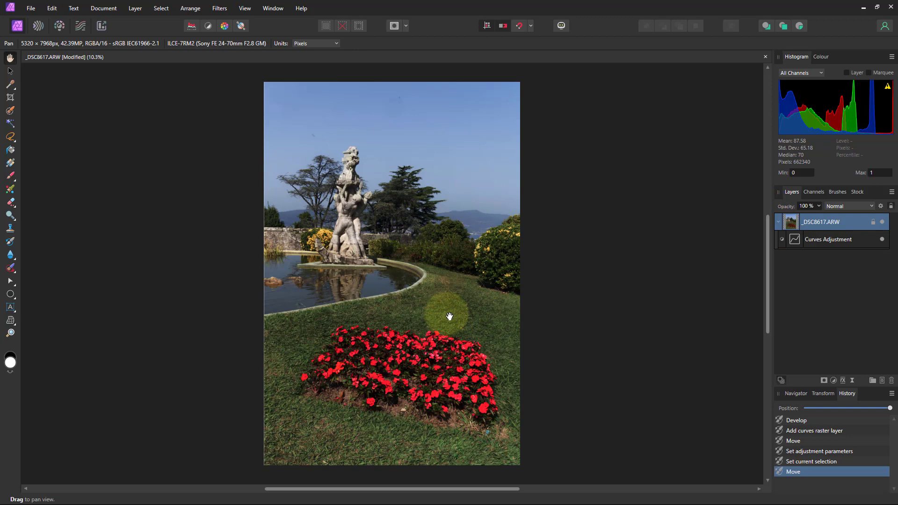
click(59, 26)
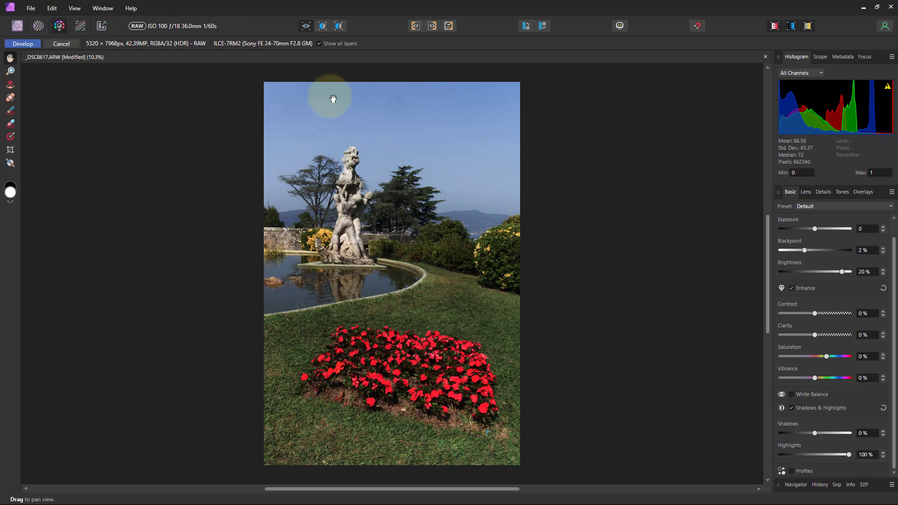
click(321, 44)
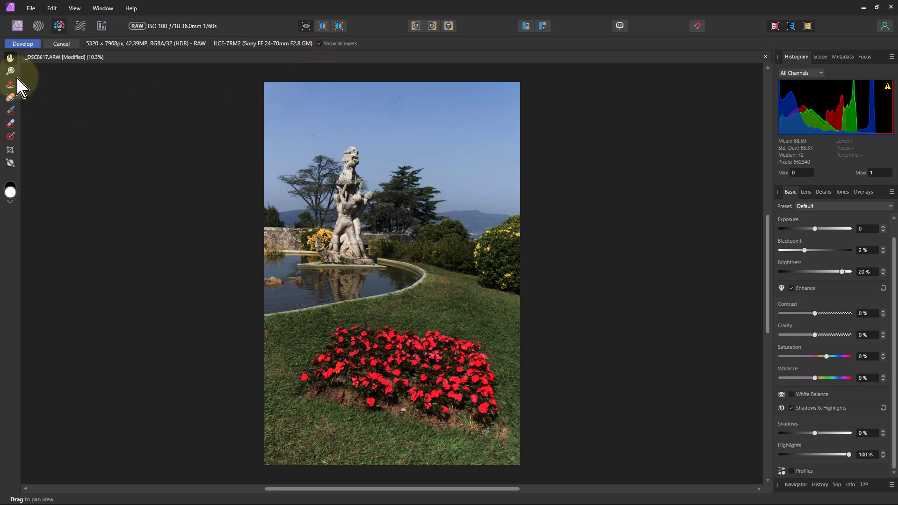
click(62, 43)
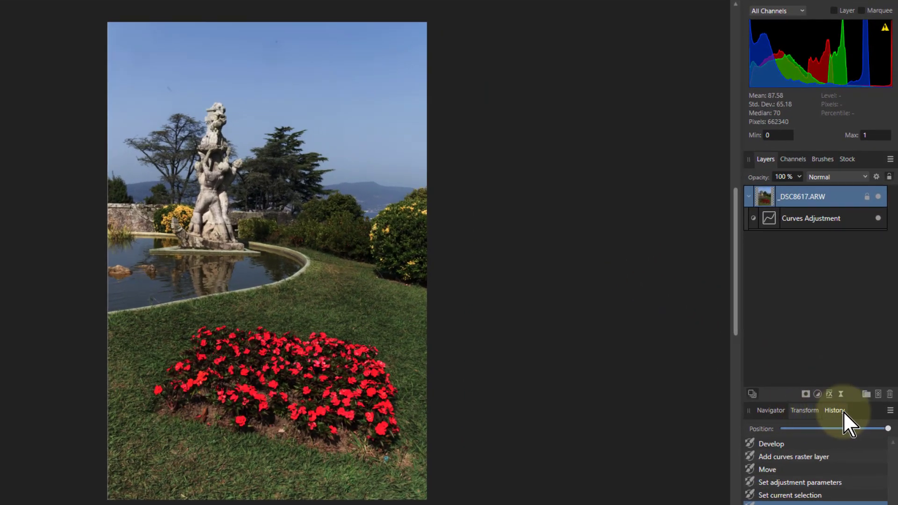
Step: Add a Vibrance adjustment, move it to the top of the stack, and set Saturation to -42%
click(816, 394)
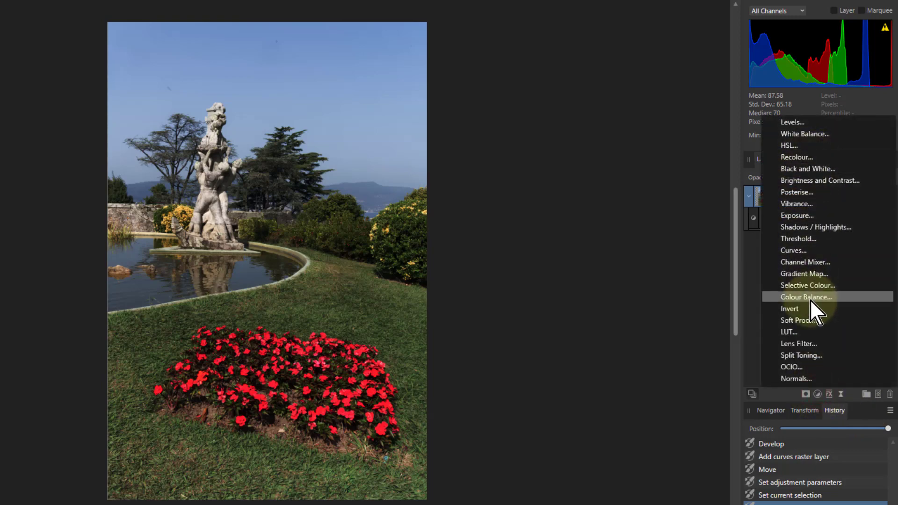
click(796, 203)
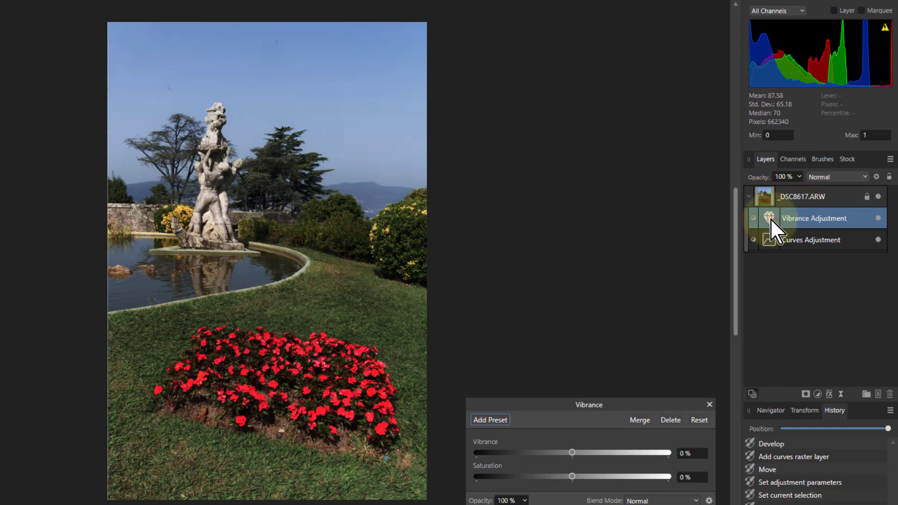
drag(770, 217, 770, 183)
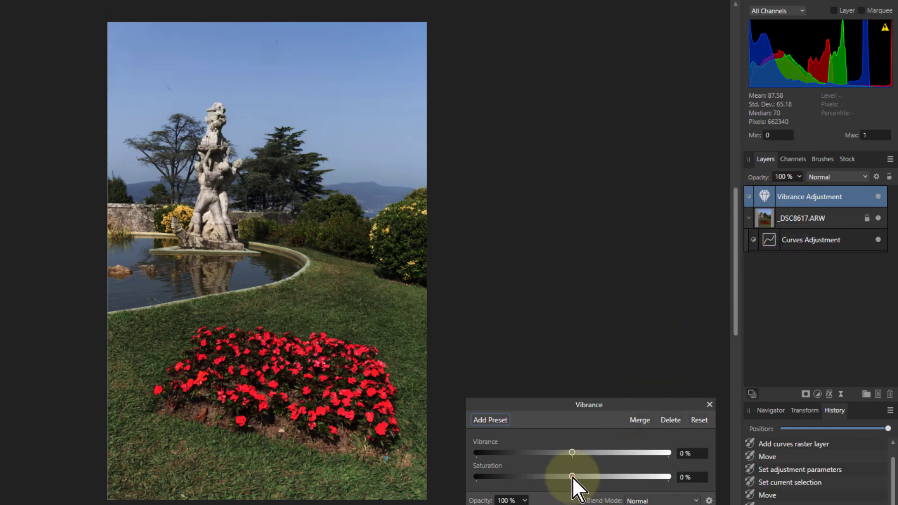
drag(572, 476, 532, 476)
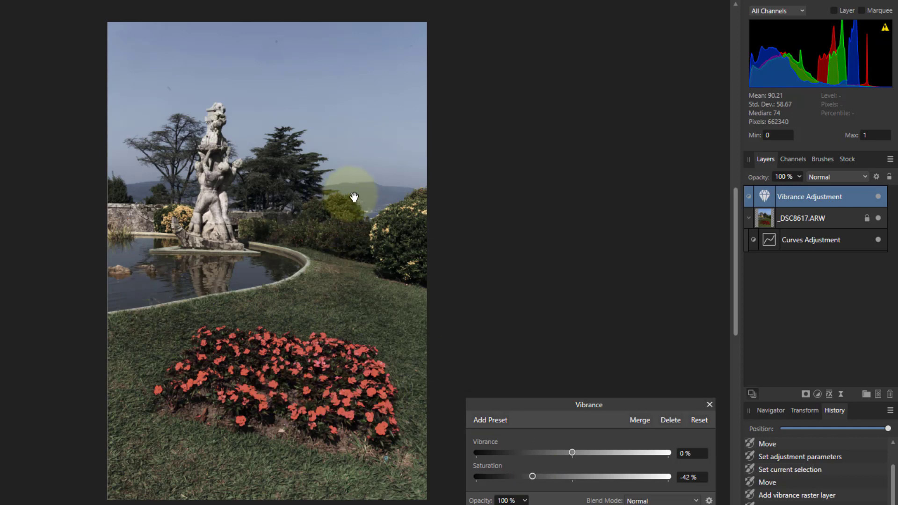
Step: Preview the RAW layer in Develop with Show all layers toggled, cancel, then reorder layers: Vibrance, _DSC8617.ARW, Curves
click(769, 216)
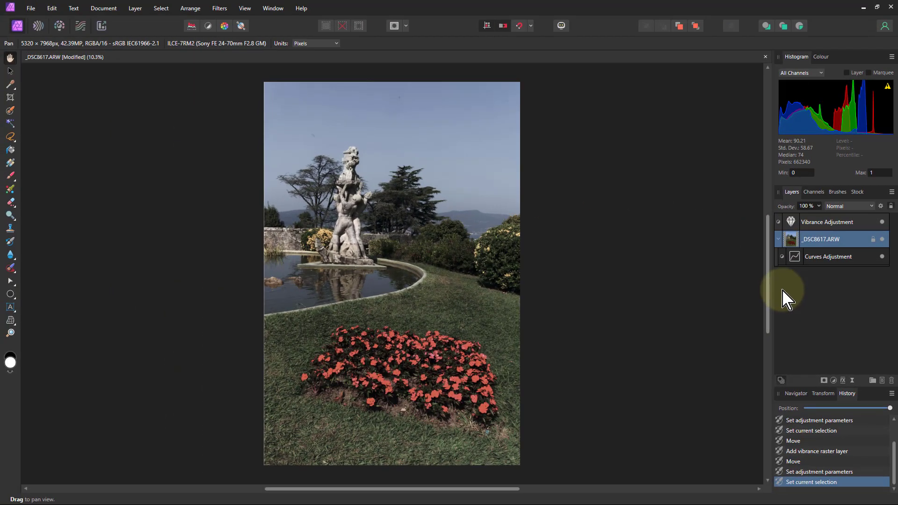
click(59, 26)
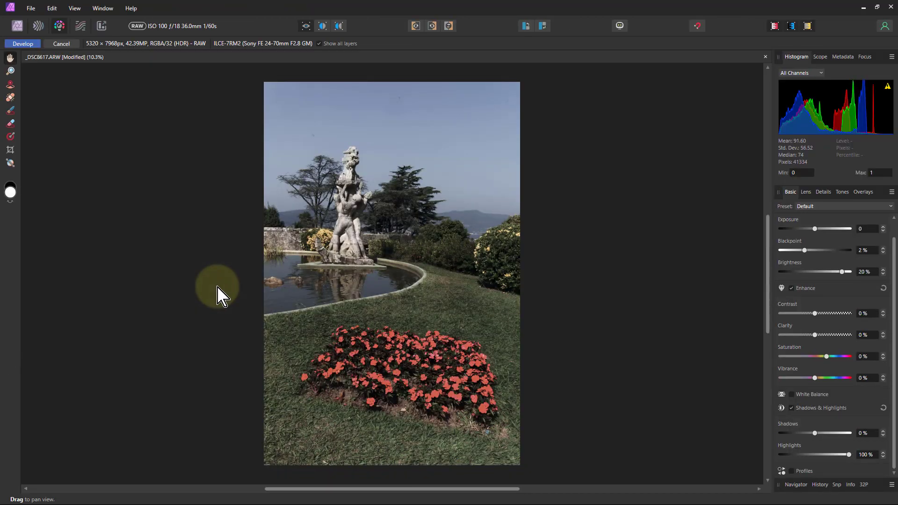
click(320, 44)
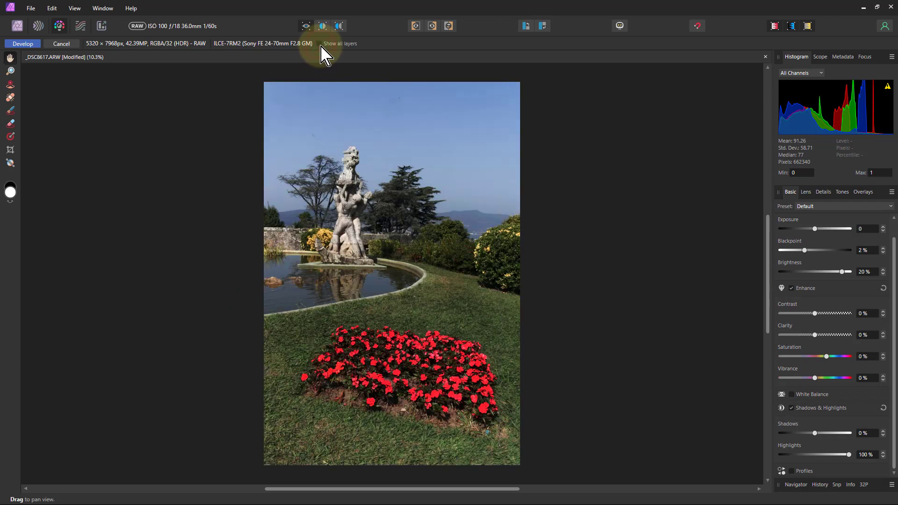
click(320, 44)
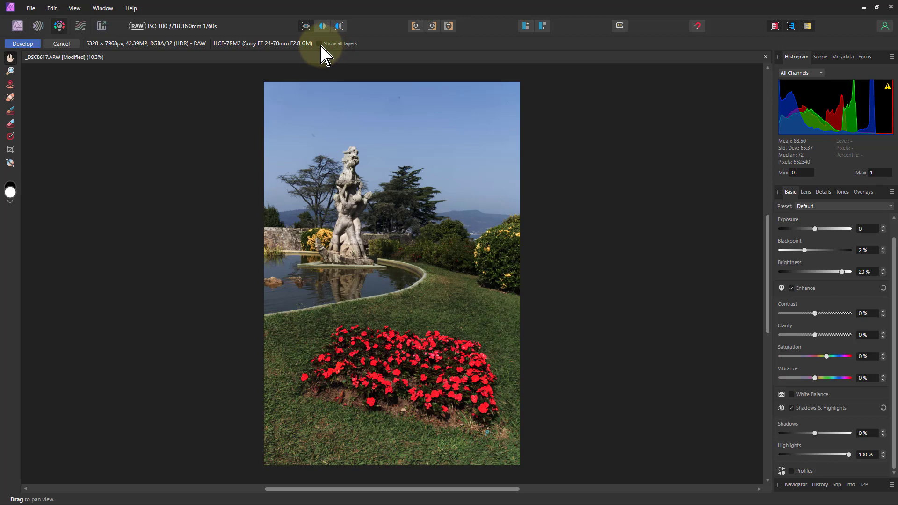
click(320, 43)
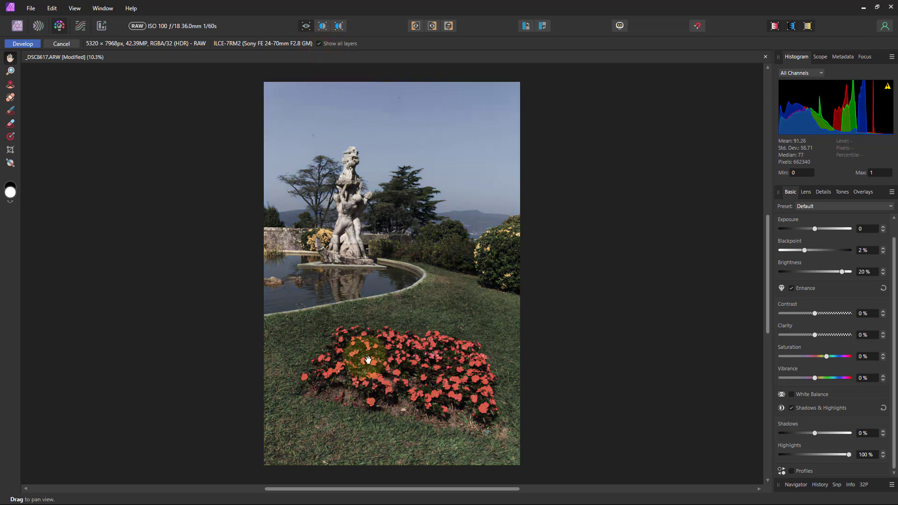
click(61, 43)
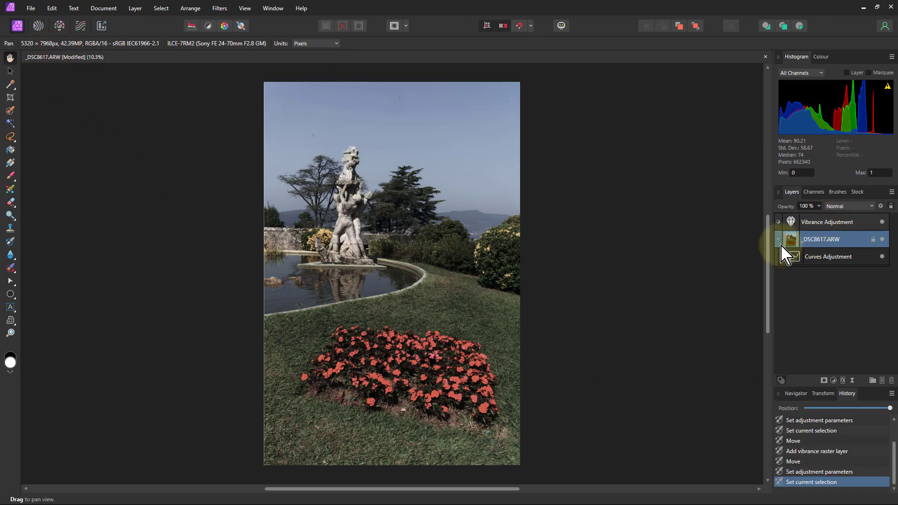
drag(786, 244, 805, 281)
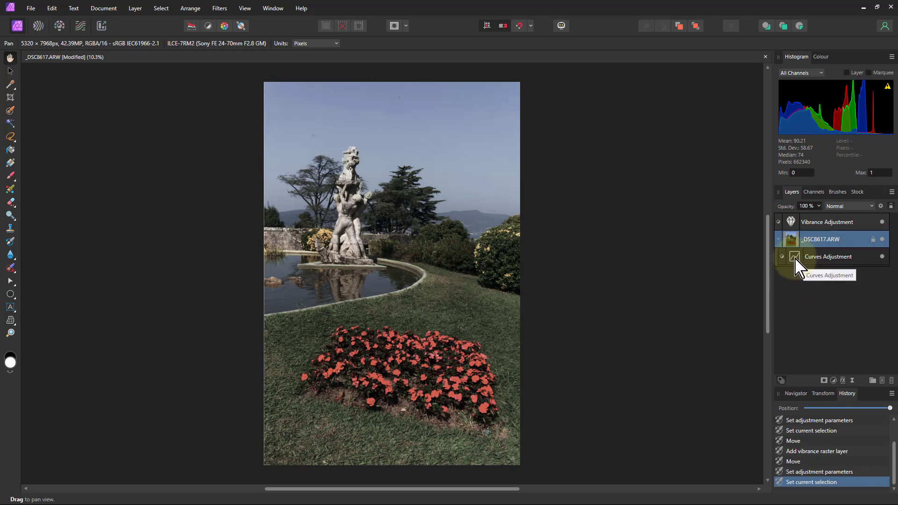
drag(795, 259, 798, 233)
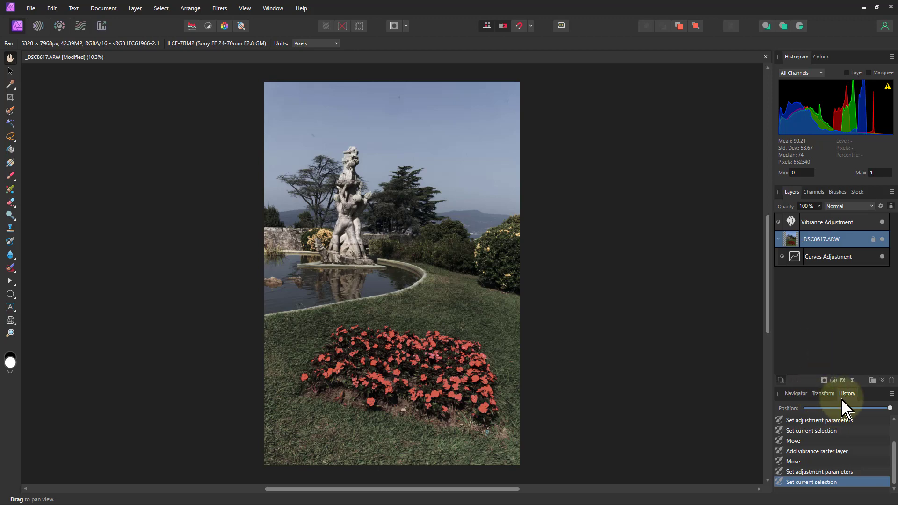
Step: Revert the document to its original state, duplicate the RAW photo layer, and select the lower copy
click(807, 408)
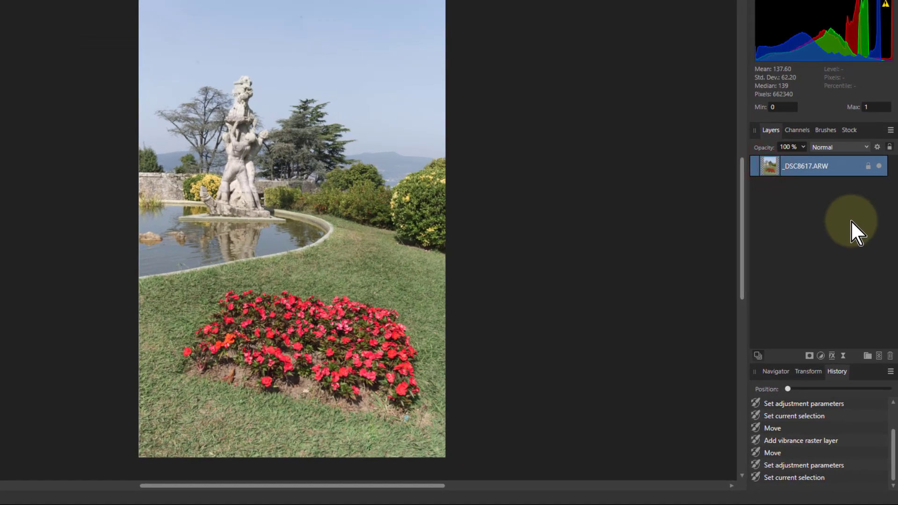
key(ctrl+j)
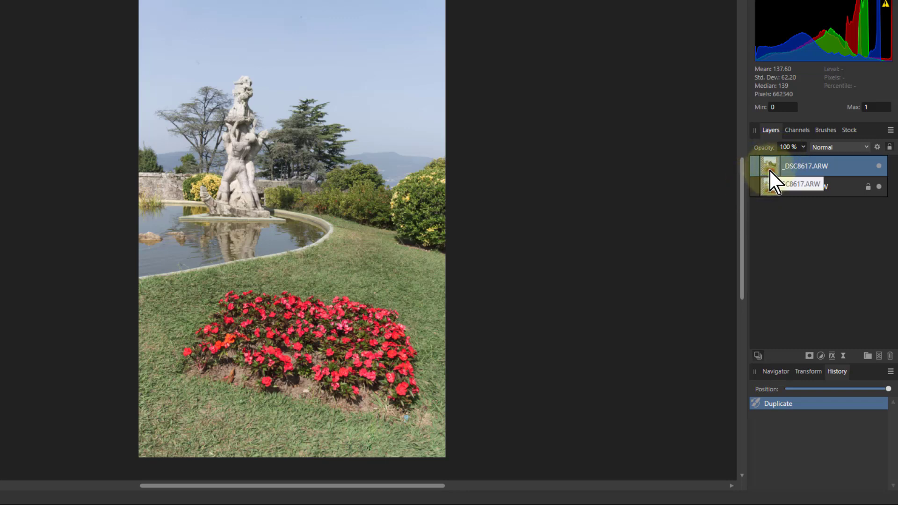
click(776, 195)
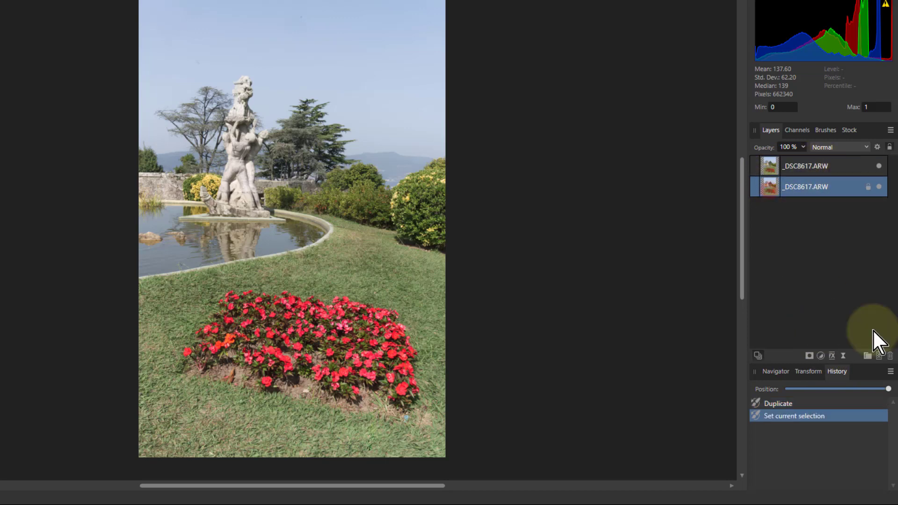
Step: Add a Curves adjustment to the lower layer and pull its midpoint down to darken, keeping the top copy visible
click(820, 356)
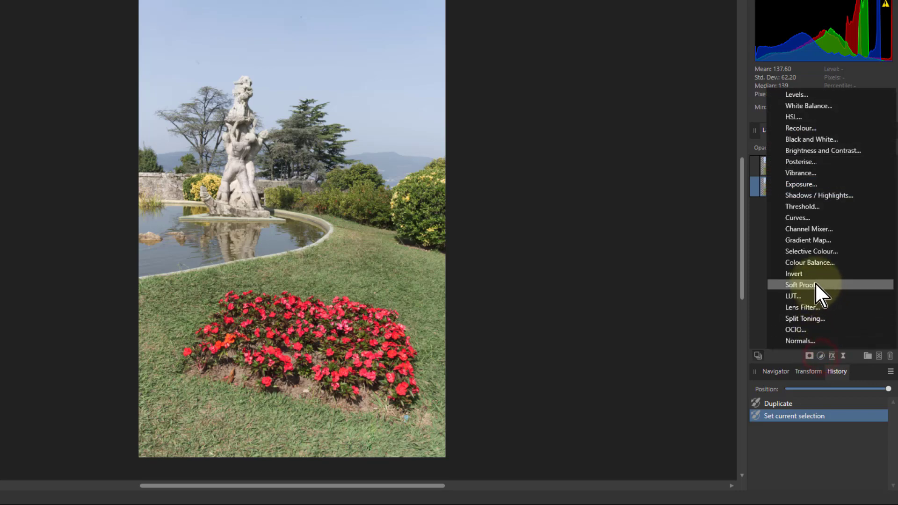
click(799, 217)
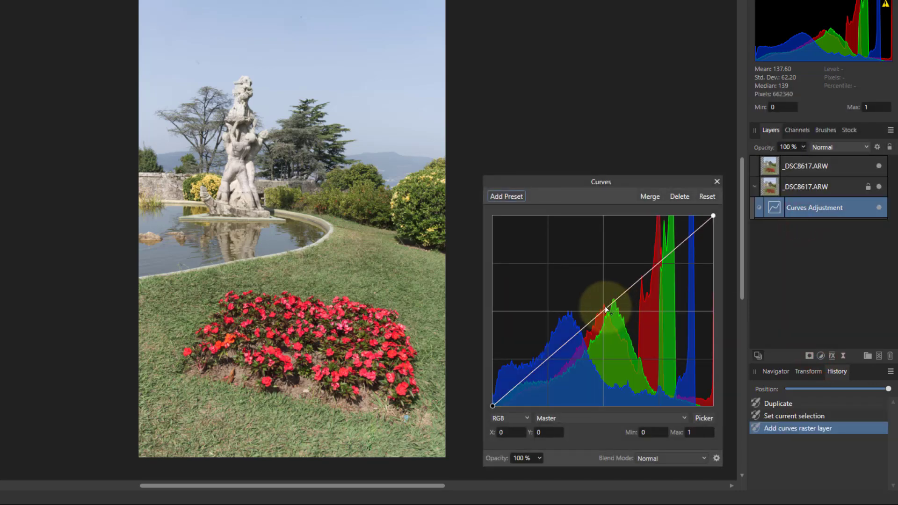
drag(605, 308, 618, 322)
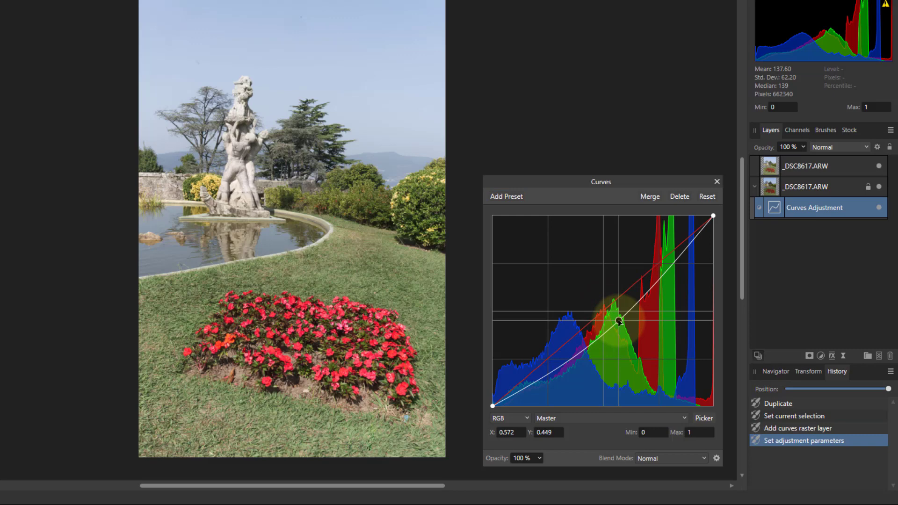
click(879, 166)
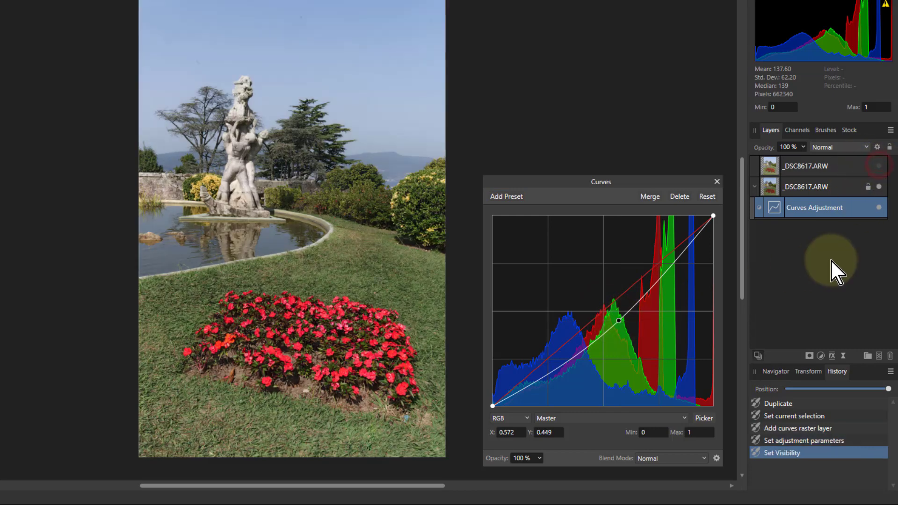
mouse_move(619, 321)
mouse_down()
mouse_move(628, 331)
mouse_move(619, 327)
mouse_up()
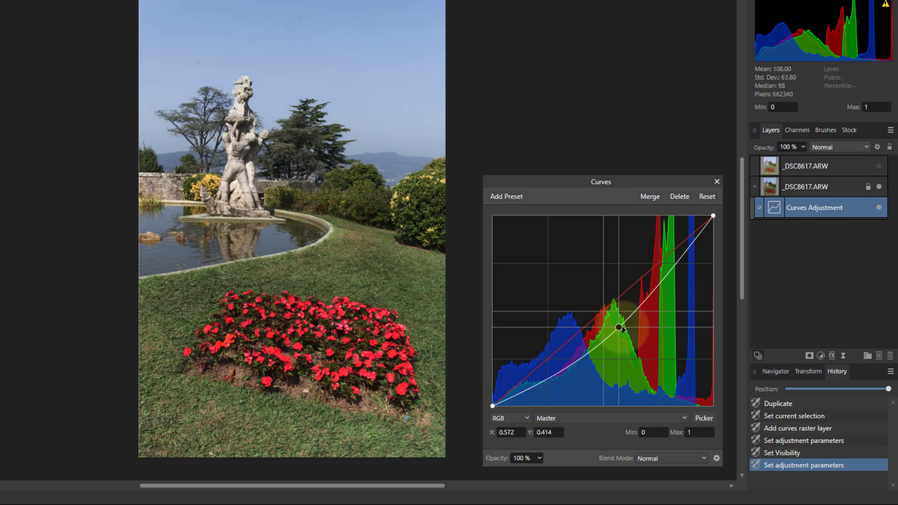
click(769, 166)
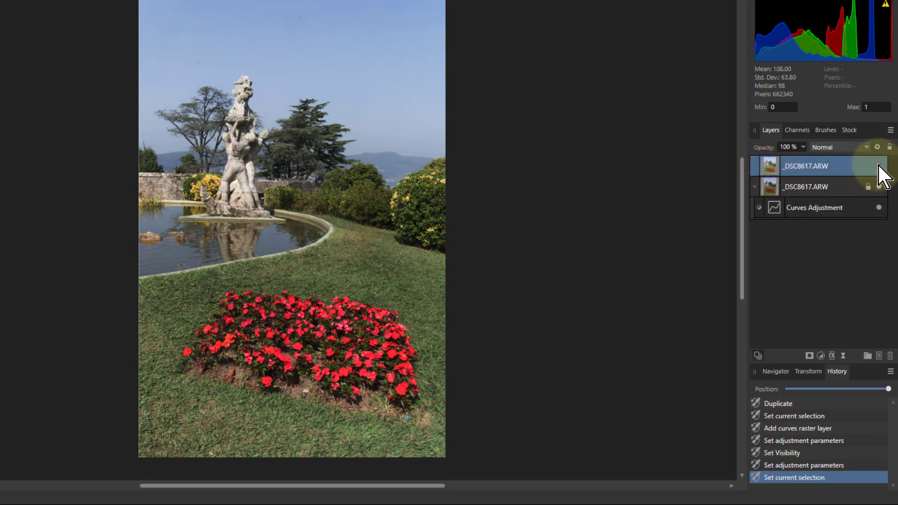
click(878, 166)
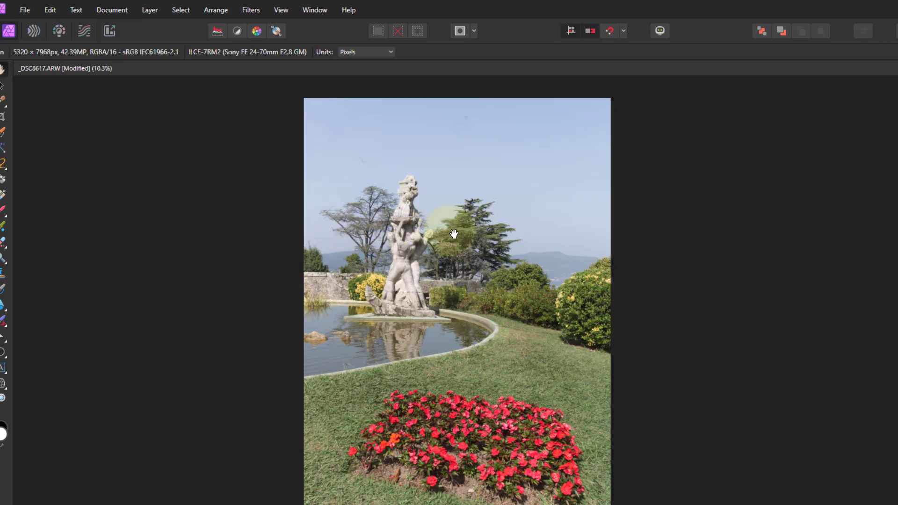
Step: Zoom onto the statue and paint it with the Selection Brush: ornament, arms, sides and base
scroll(411, 190, up, 6)
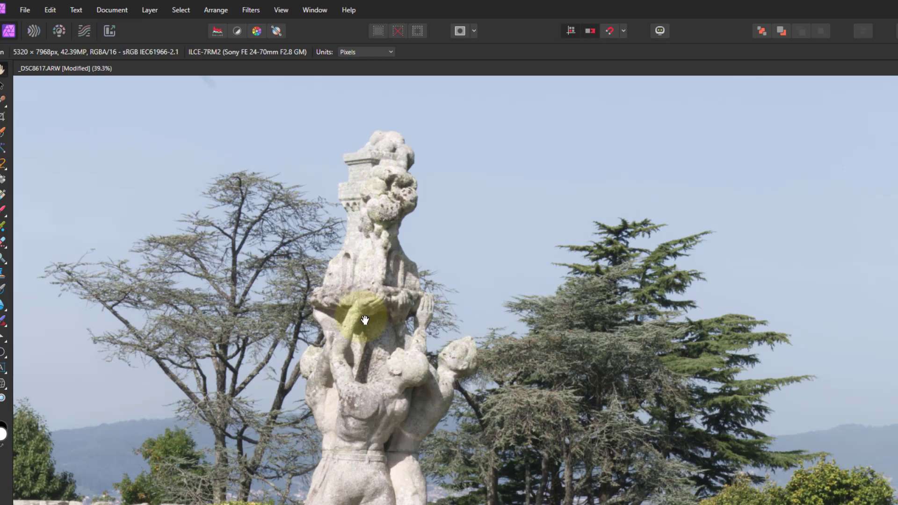
scroll(369, 339, down, 1)
scroll(370, 340, down, 2)
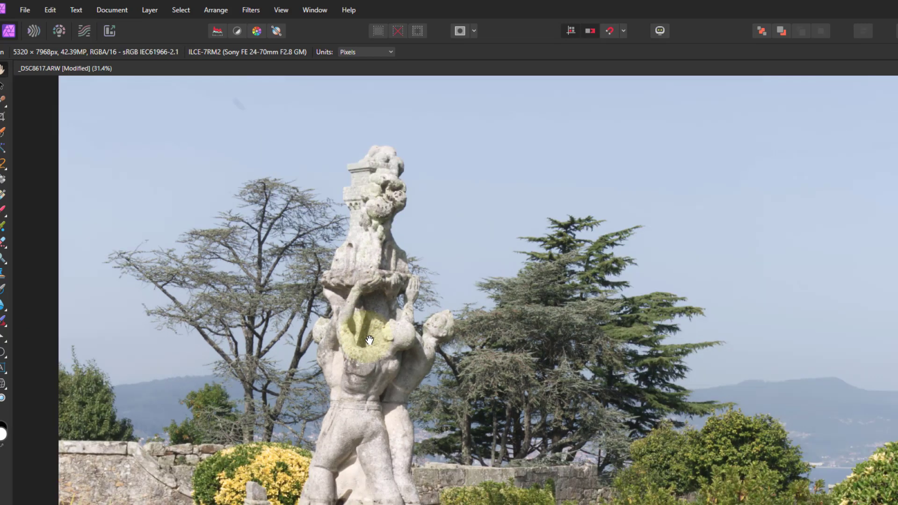
scroll(360, 327, down, 2)
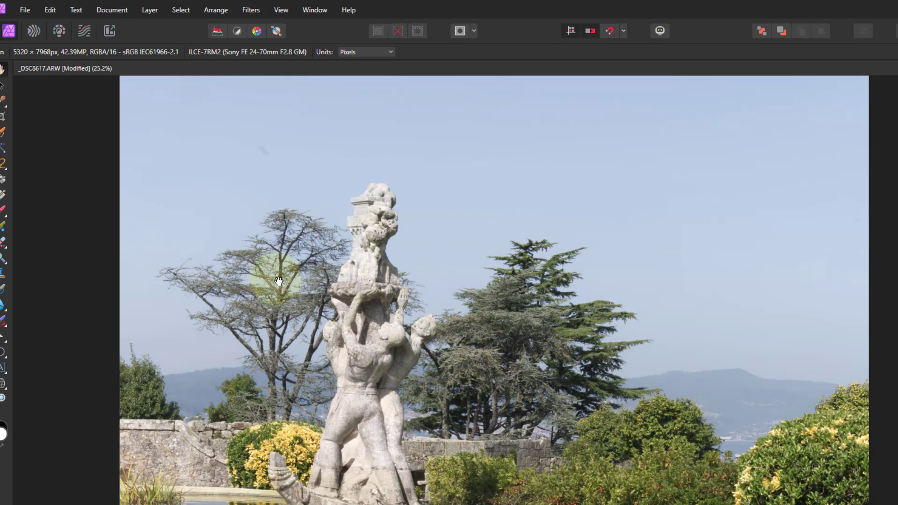
click(4, 133)
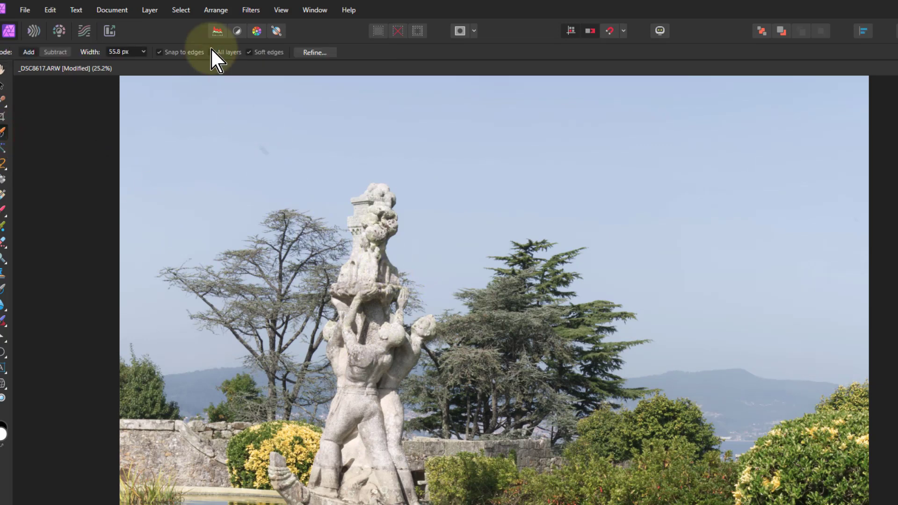
mouse_move(372, 208)
mouse_down()
mouse_move(385, 227)
mouse_move(371, 216)
mouse_move(367, 275)
mouse_move(367, 256)
mouse_up()
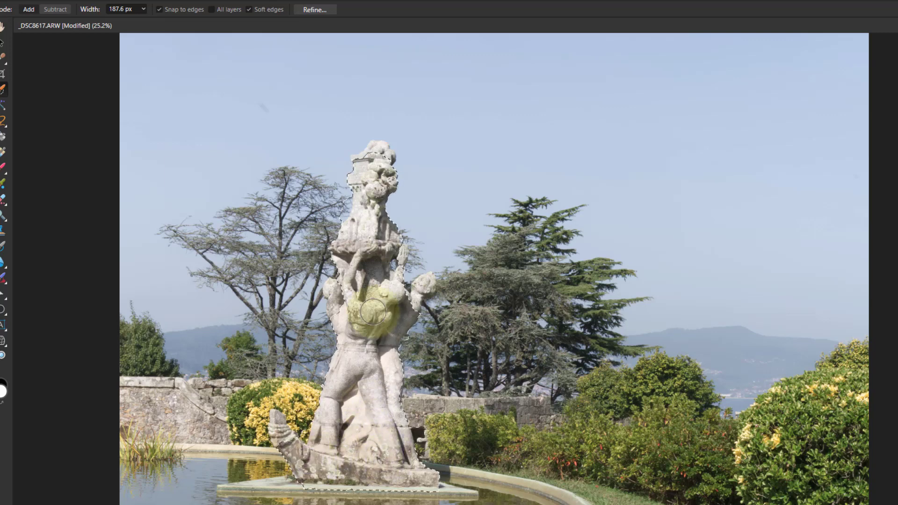
drag(376, 312, 424, 281)
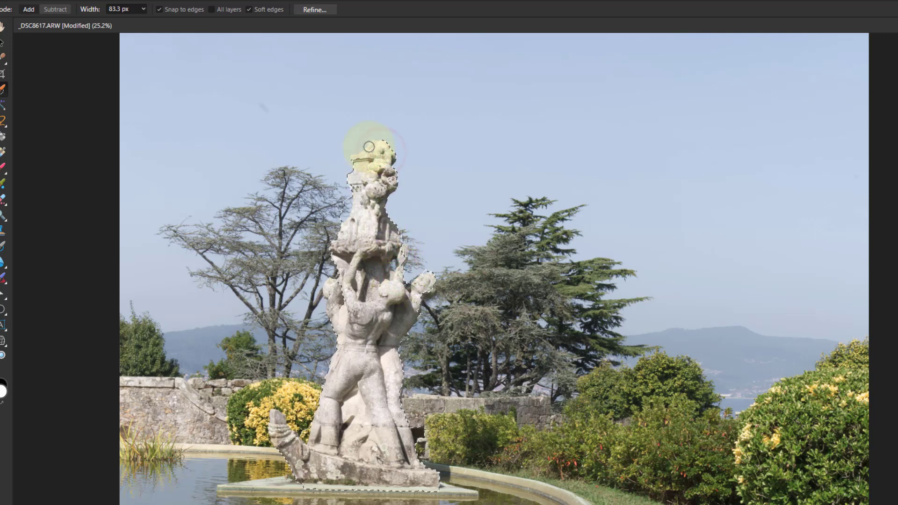
drag(347, 207, 338, 207)
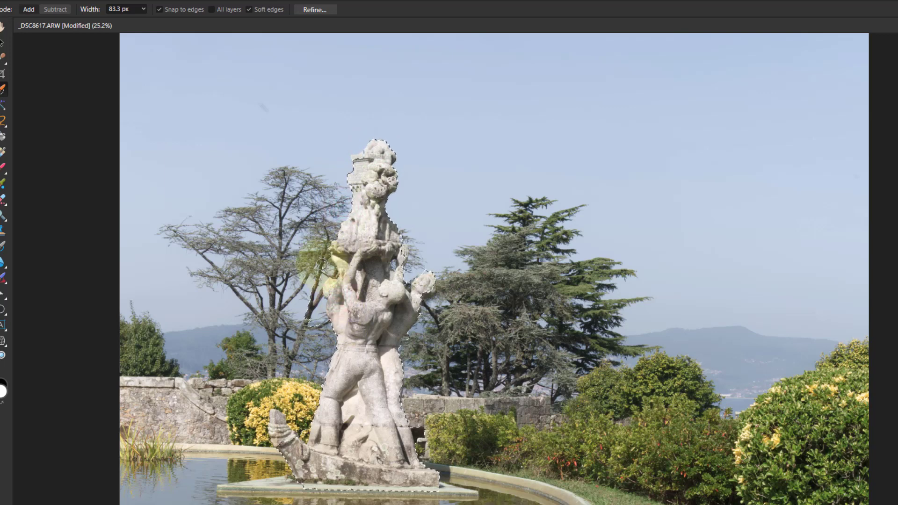
drag(321, 264, 315, 324)
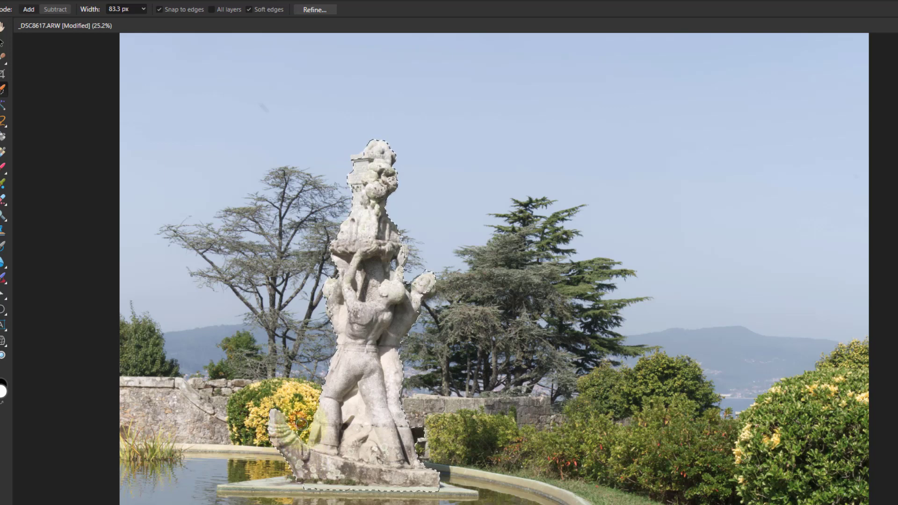
drag(438, 445, 413, 425)
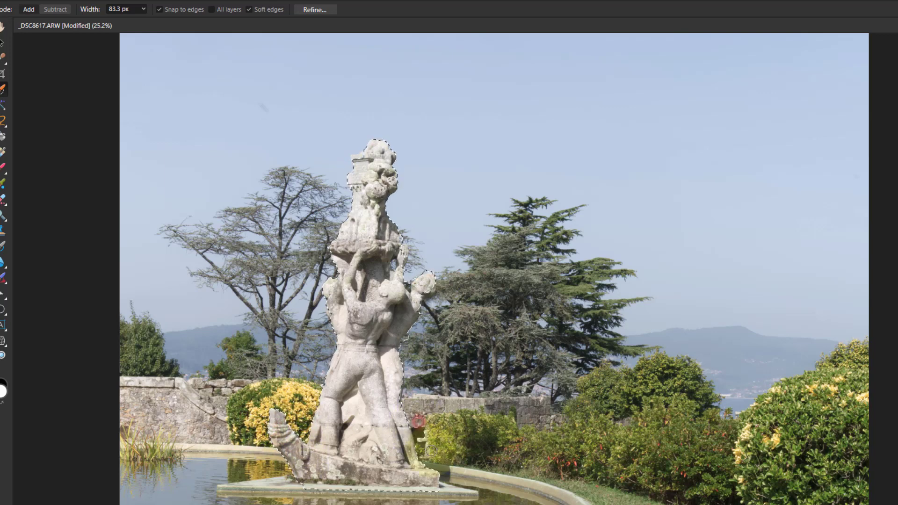
mouse_move(491, 427)
mouse_down()
mouse_move(484, 333)
mouse_move(508, 344)
mouse_move(523, 333)
mouse_up()
drag(433, 276, 456, 277)
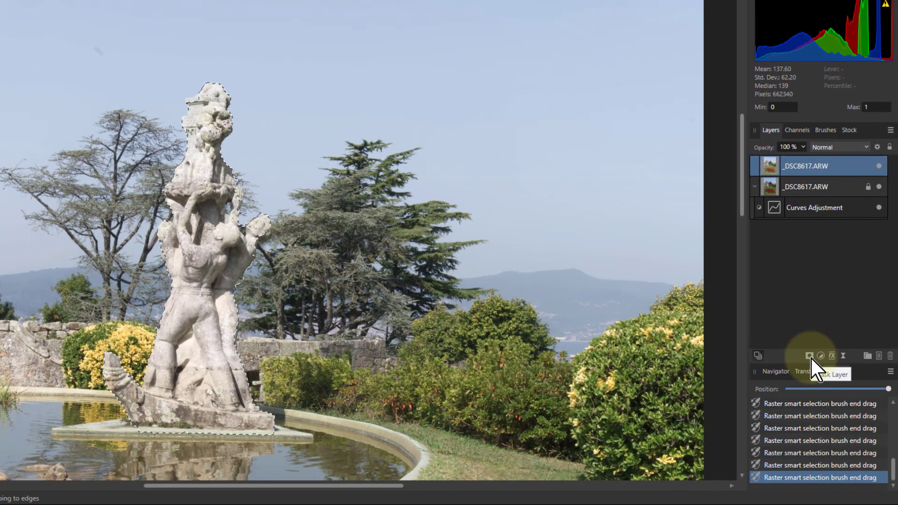
Step: Hide the bottom photo layer, mask the top copy to the statue selection, and deselect
click(879, 186)
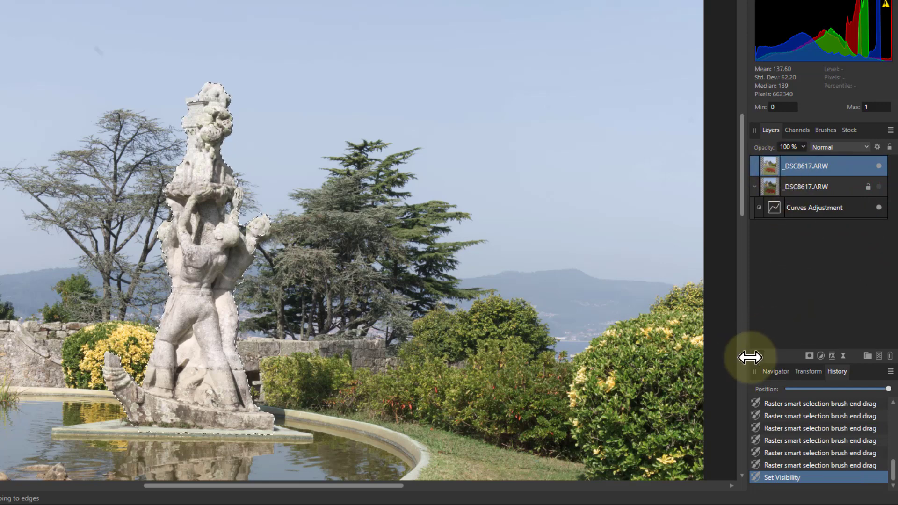
click(807, 355)
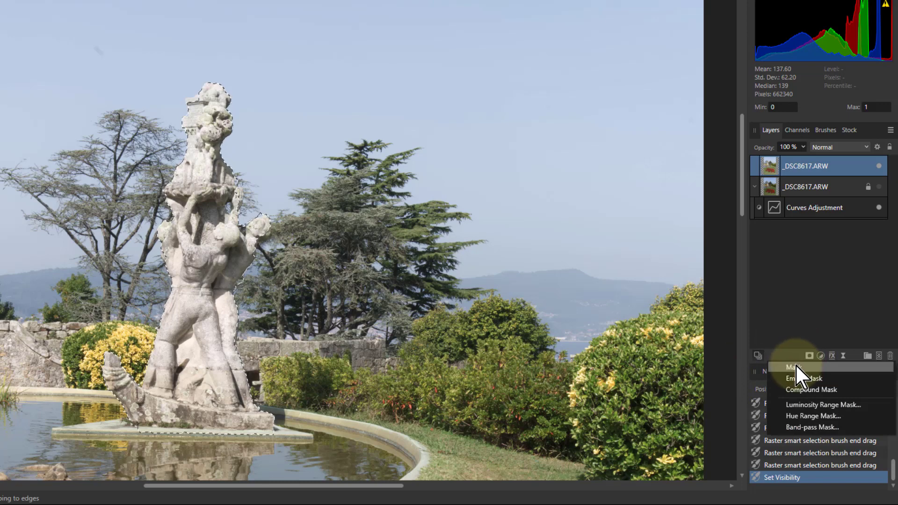
click(795, 367)
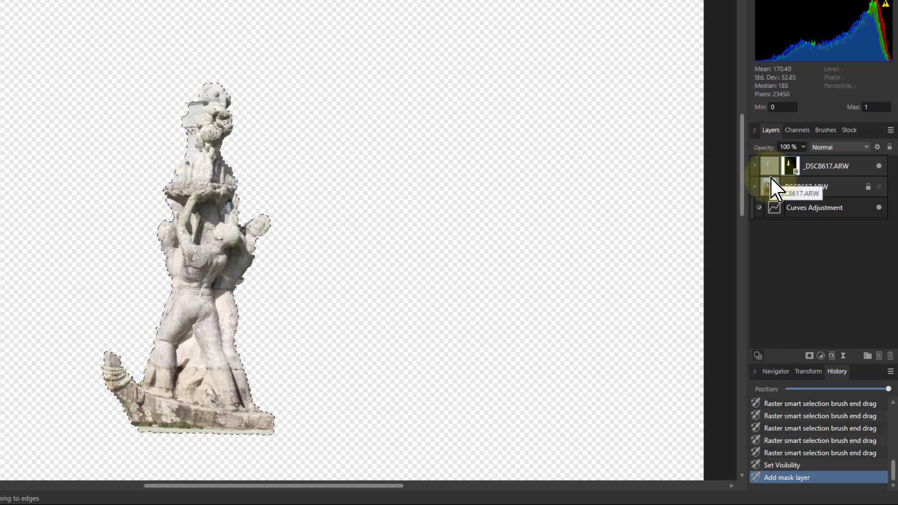
key(ctrl+d)
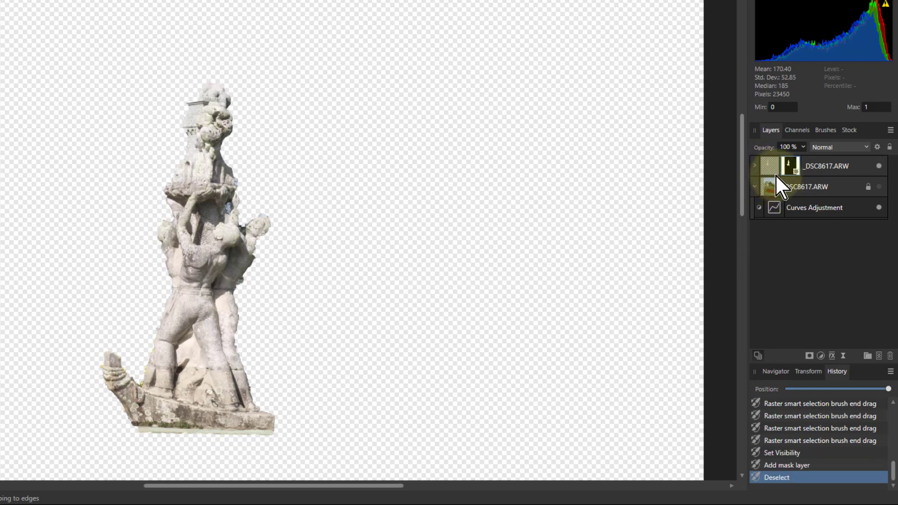
click(776, 171)
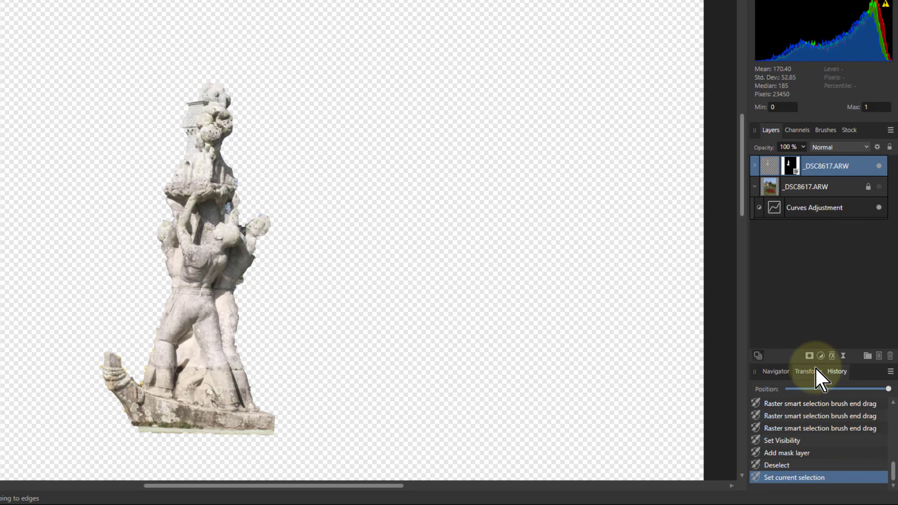
Step: Add a live Unsharp Mask at Radius 0.8 px and Factor 2.73, and unhide the bottom photo layer
scroll(232, 164, up, 5)
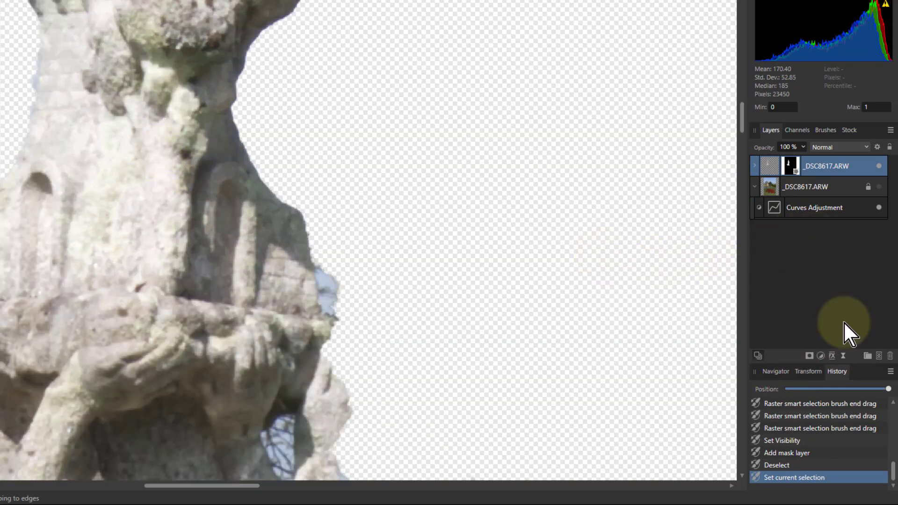
click(843, 356)
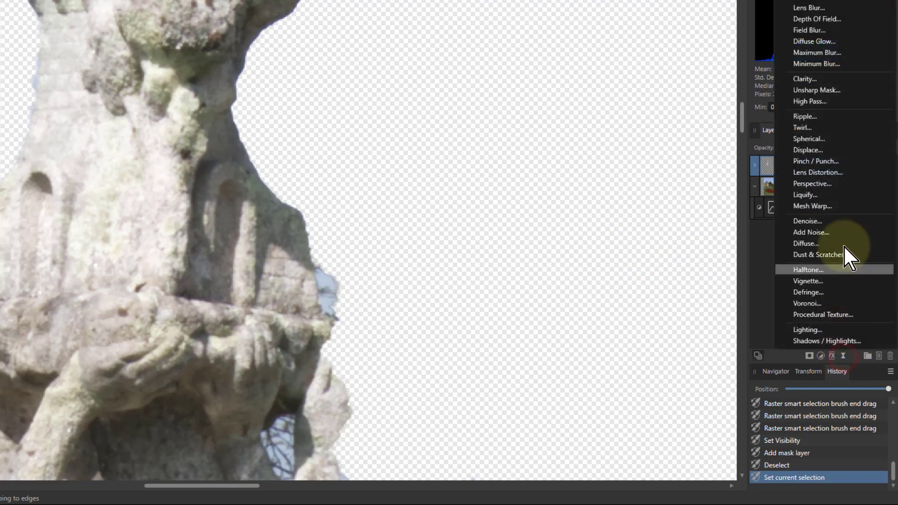
click(817, 90)
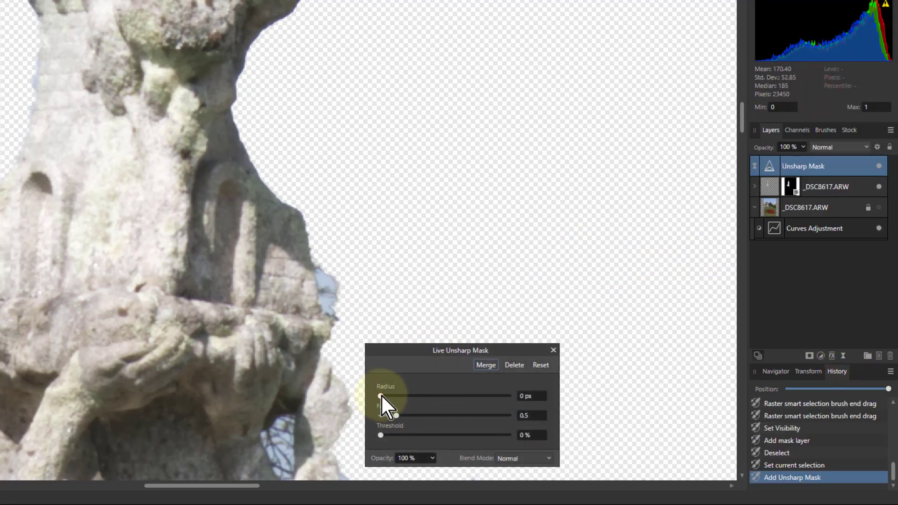
drag(381, 396, 468, 414)
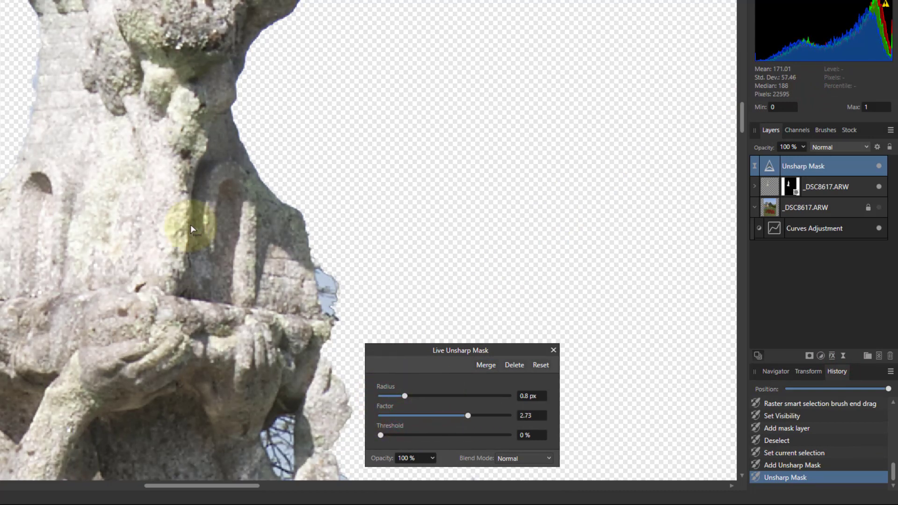
click(879, 207)
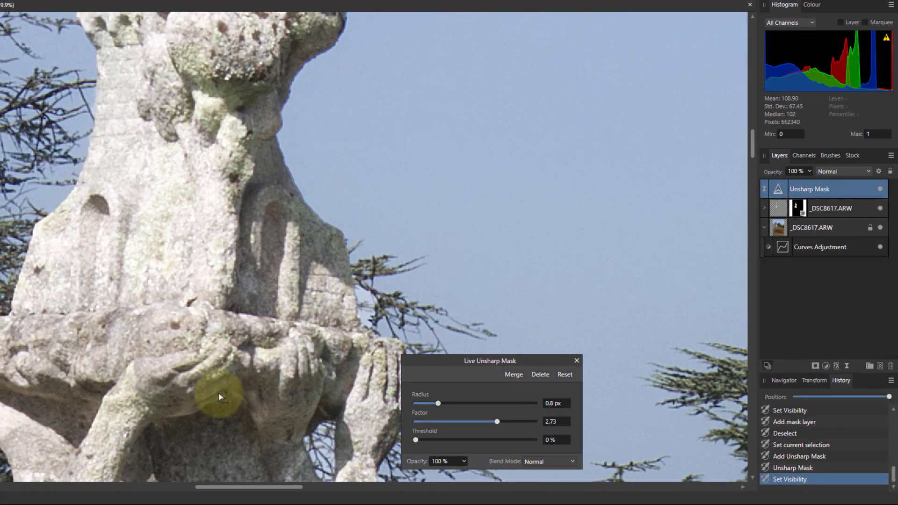
key(ctrl+0)
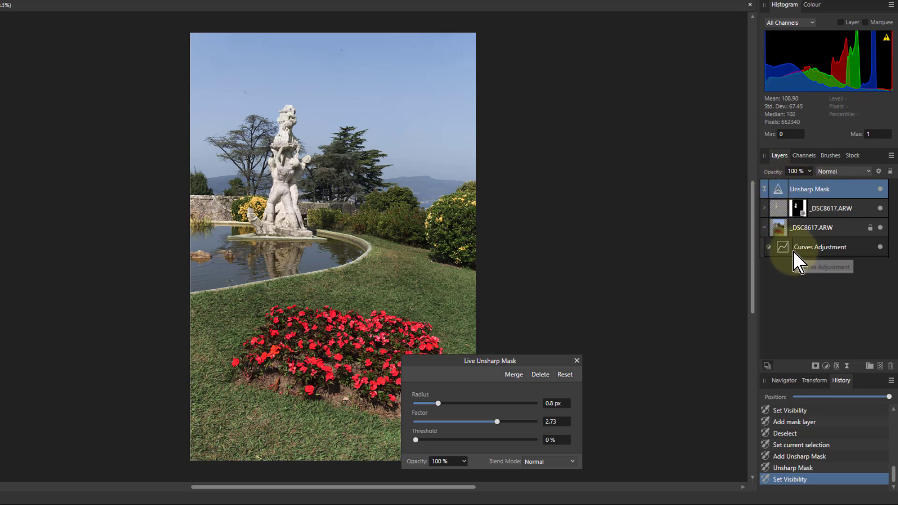
Step: Drag the Unsharp Mask filter onto the masked _DSC8617.ARW copy and close its settings
drag(776, 236, 781, 204)
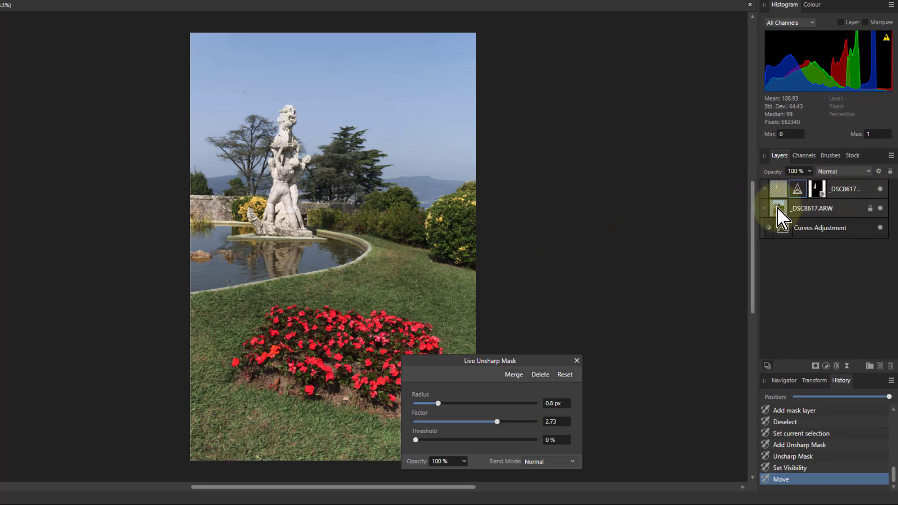
click(577, 361)
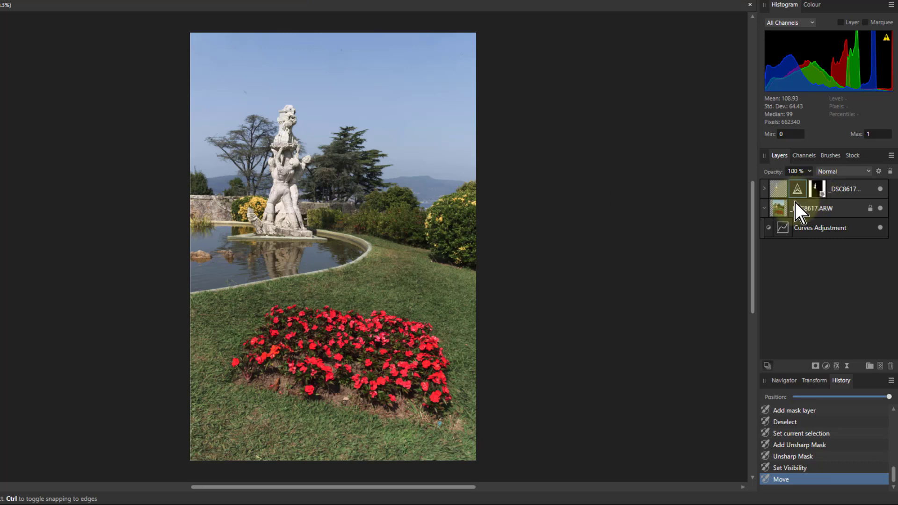
Step: Expand the statue layer, delete its nested Unsharp Mask filter, and reselect the masked copy
click(765, 187)
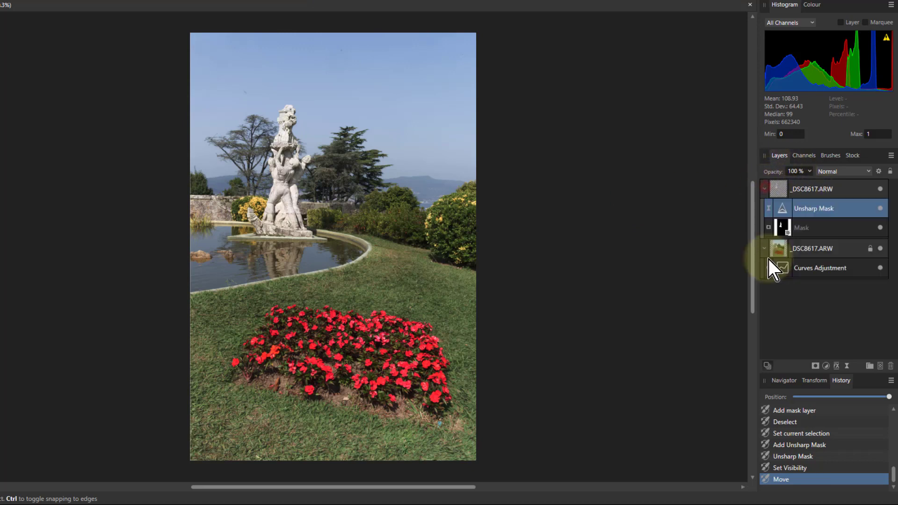
double_click(811, 218)
right_click(784, 211)
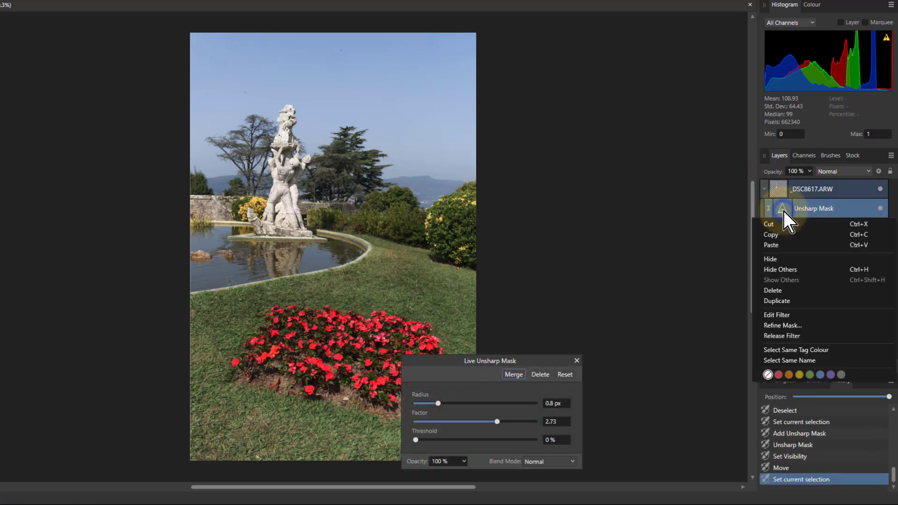
click(780, 290)
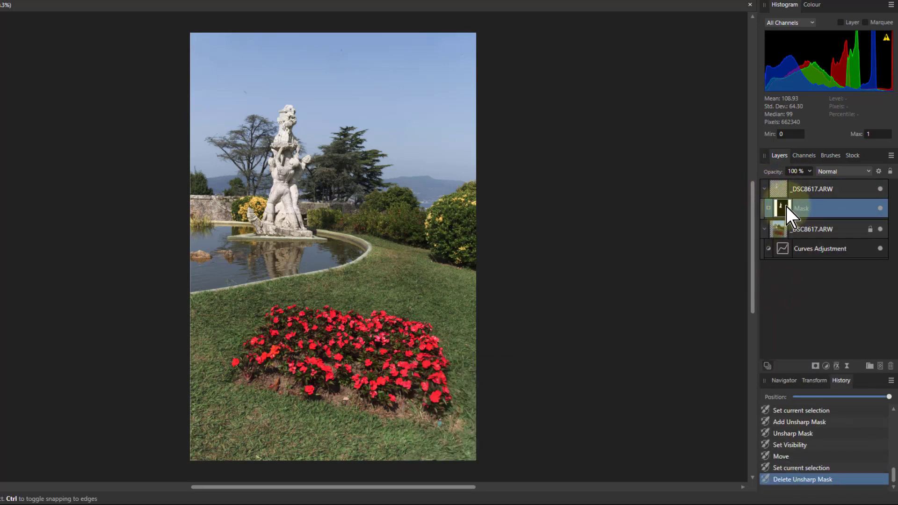
click(782, 192)
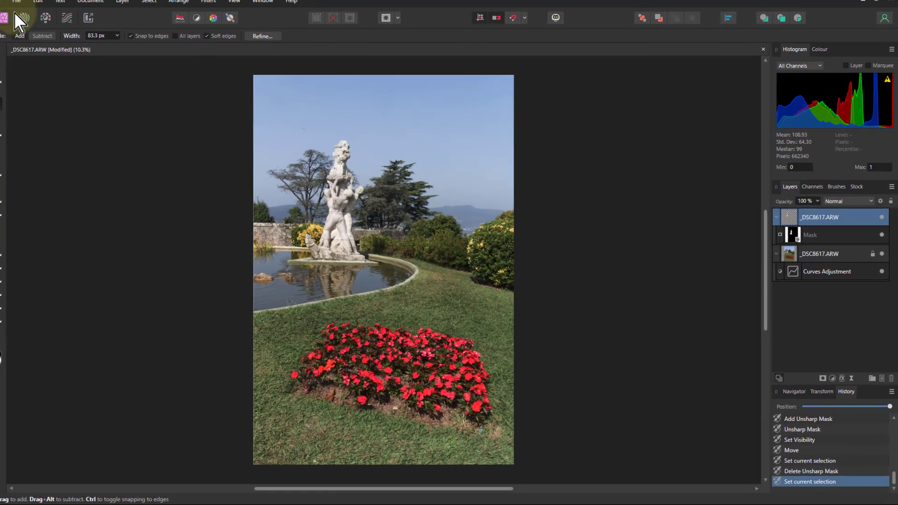
Step: Enter the Develop Persona on the statue copy, show only that layer, and zoom in on the statue
click(45, 18)
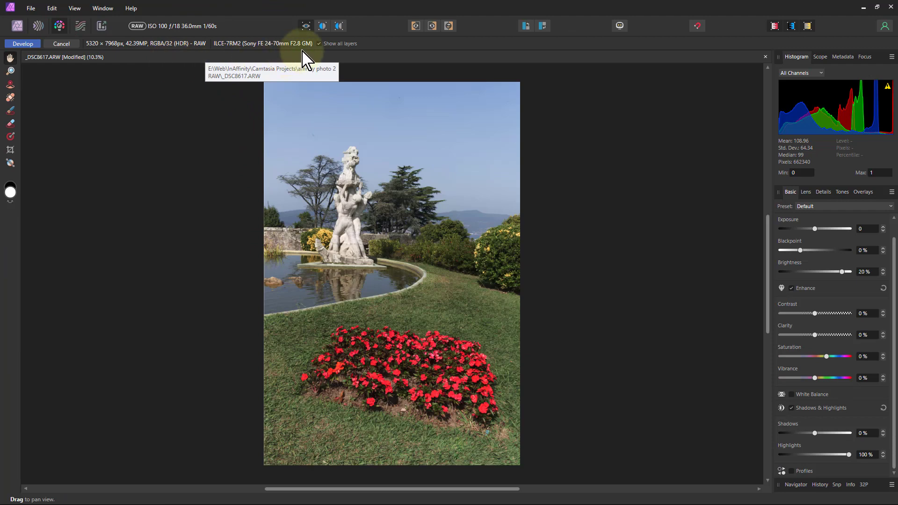
click(321, 44)
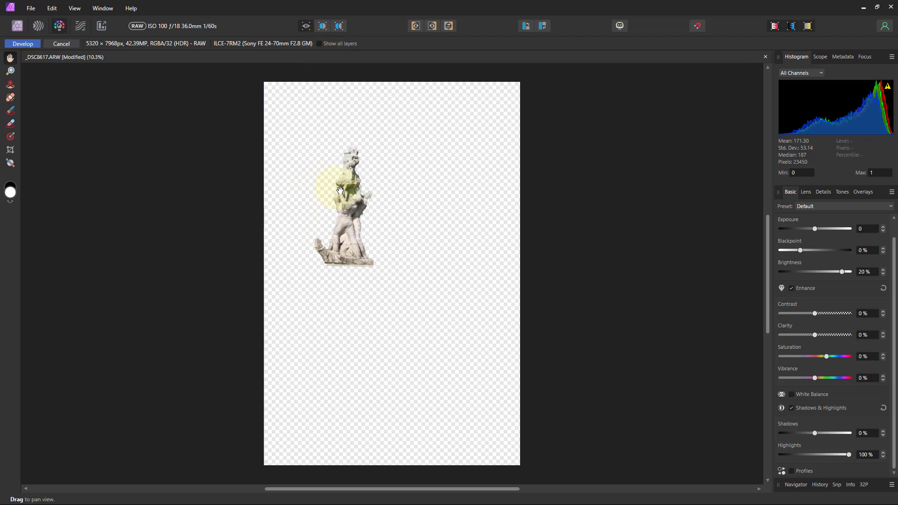
scroll(346, 194, up, 5)
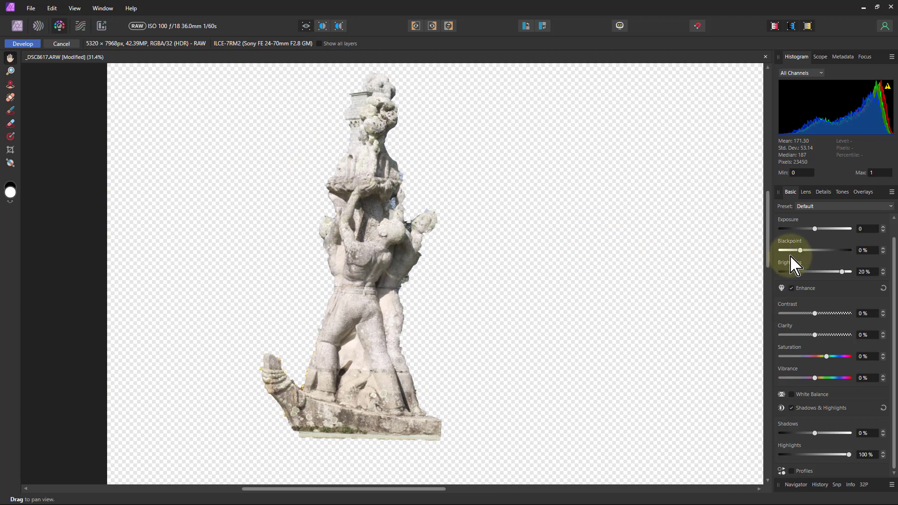
Step: Enable Detail Refinement at Radius 28% and Amount 74%, then zoom in to inspect
click(823, 193)
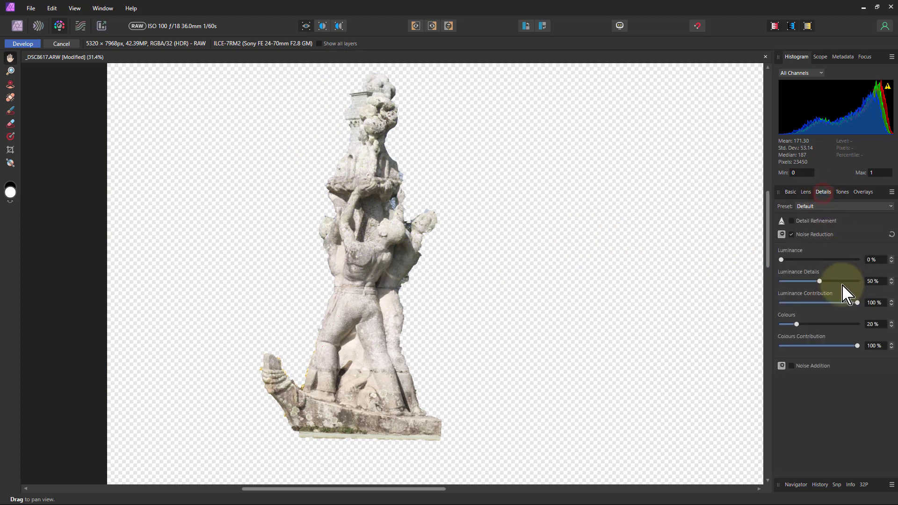
click(792, 221)
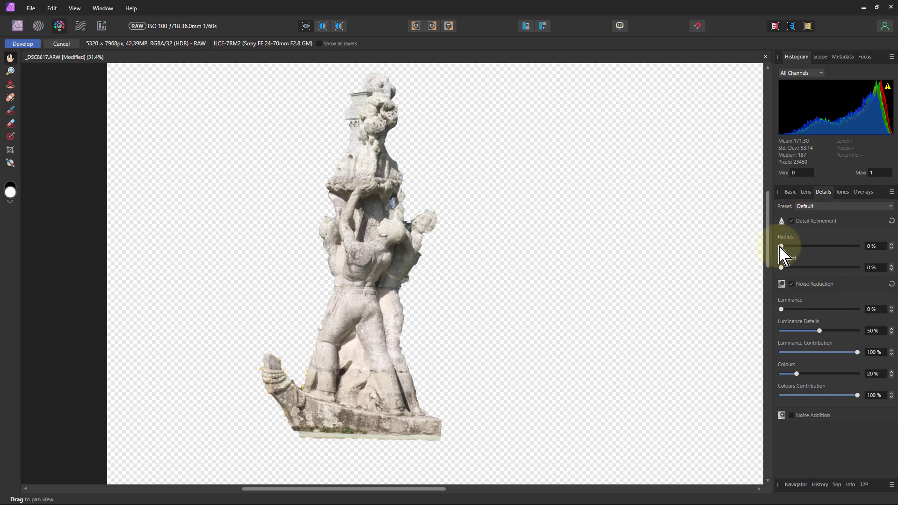
drag(781, 246, 800, 247)
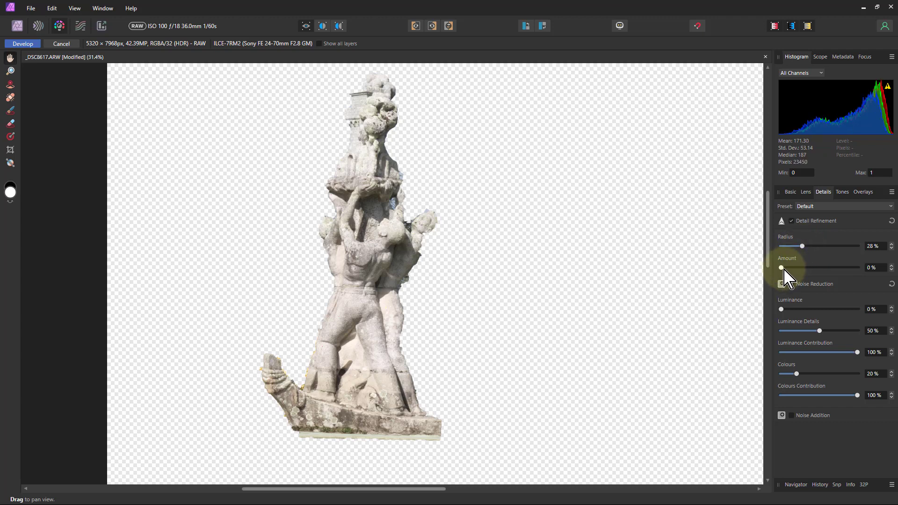
drag(782, 268, 837, 268)
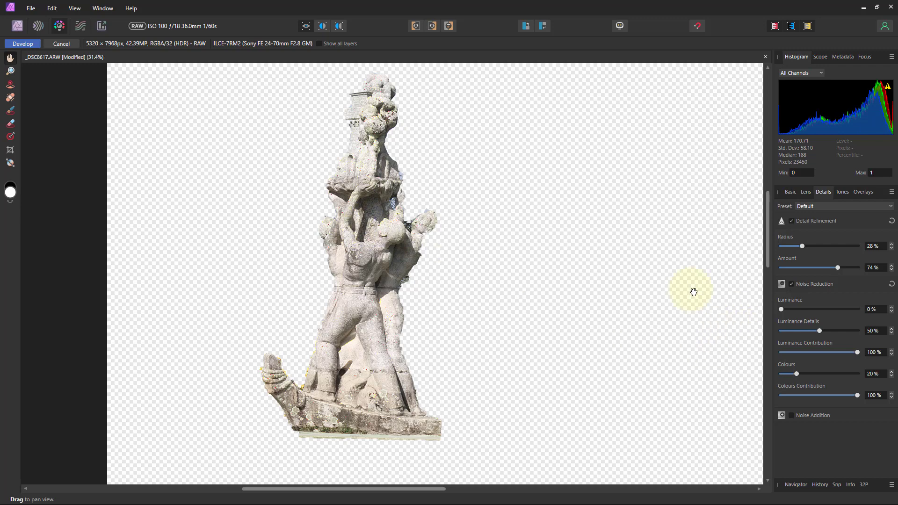
scroll(387, 235, up, 8)
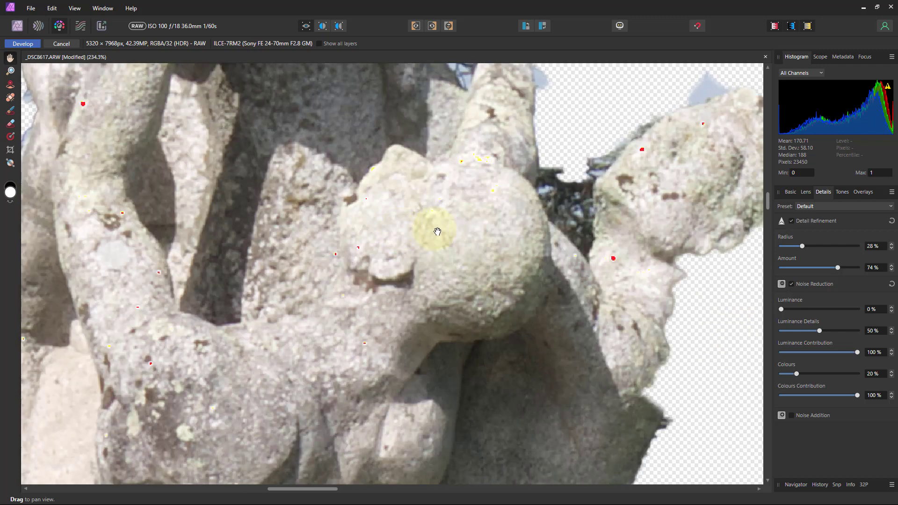
scroll(437, 231, up, 1)
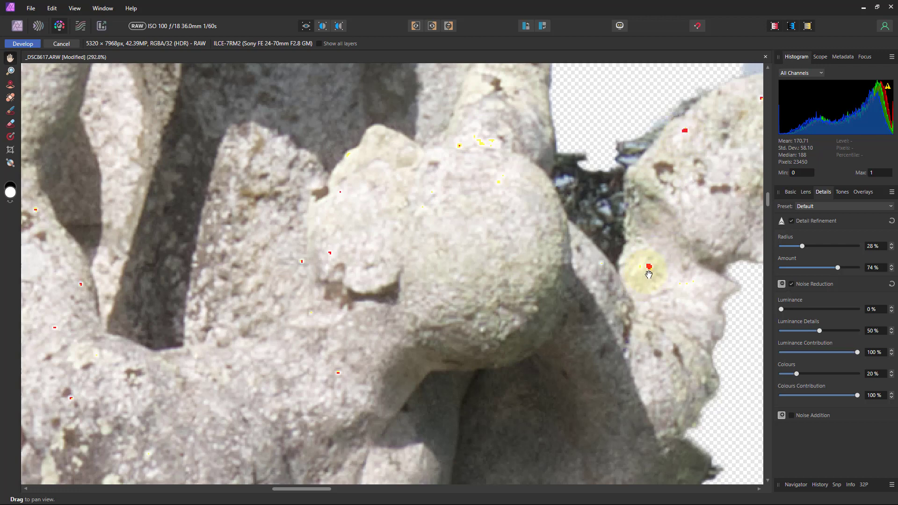
Step: Lower the statue's exposure to -0.442 and brightness to 17%, and pull down highlights
click(790, 191)
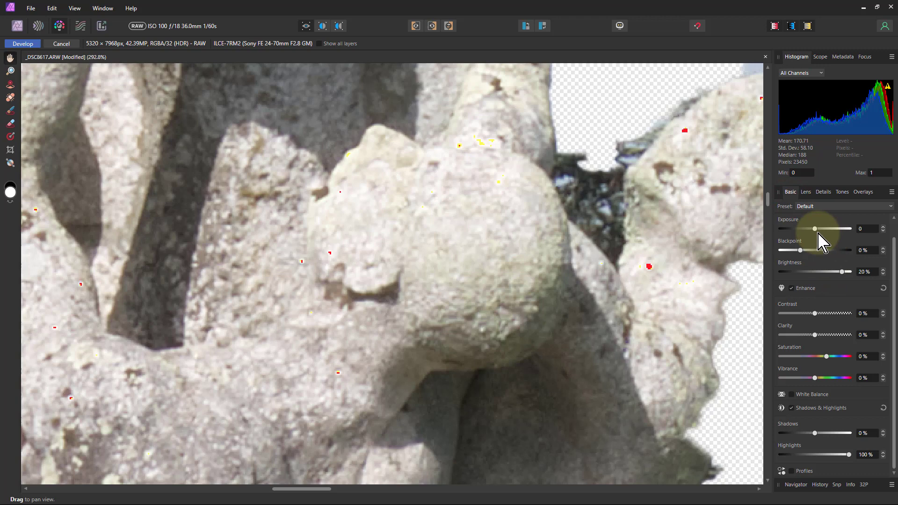
drag(814, 229, 813, 230)
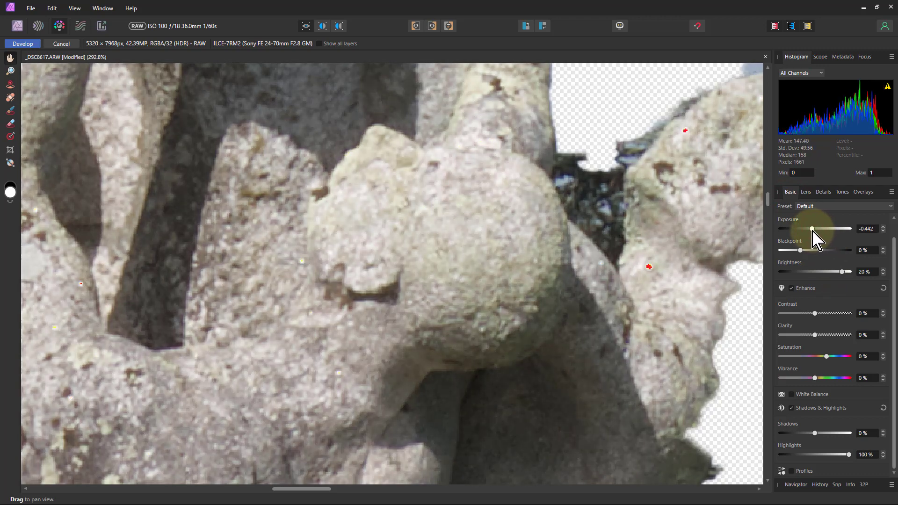
drag(842, 273, 838, 272)
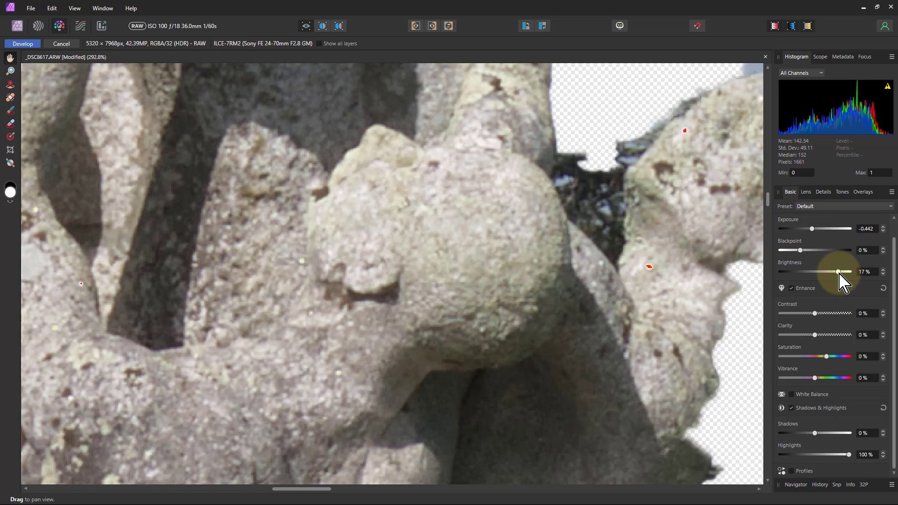
drag(849, 455, 818, 454)
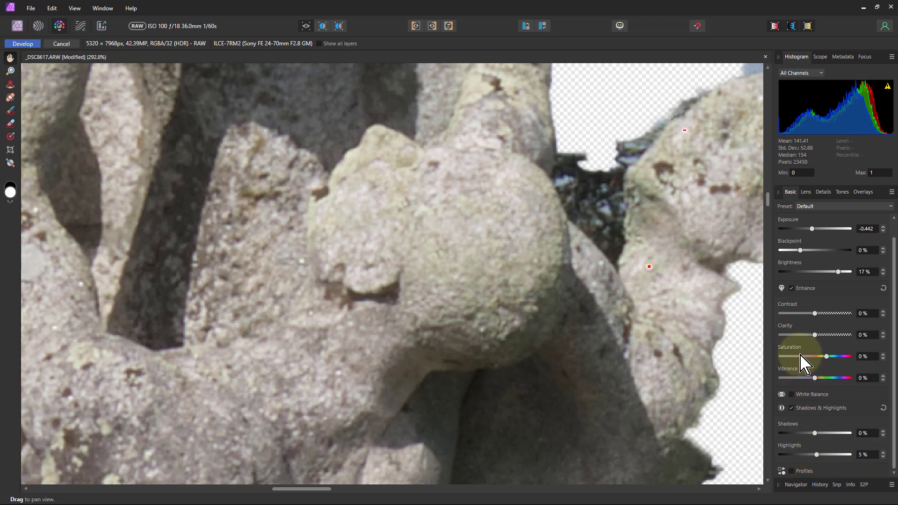
Step: Raise Detail Refinement to Radius 38% and Amount 92%, then fit the image in view
click(822, 192)
drag(828, 252, 851, 268)
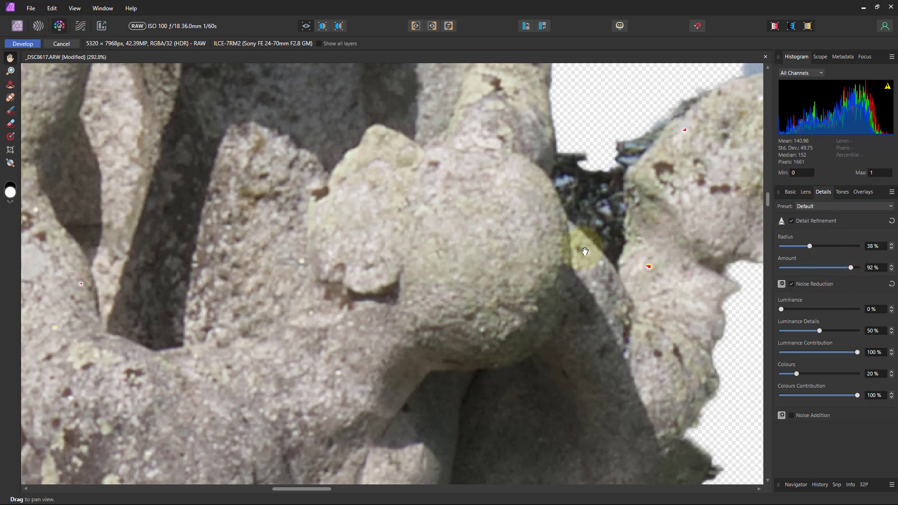
click(321, 440)
key(ctrl+0)
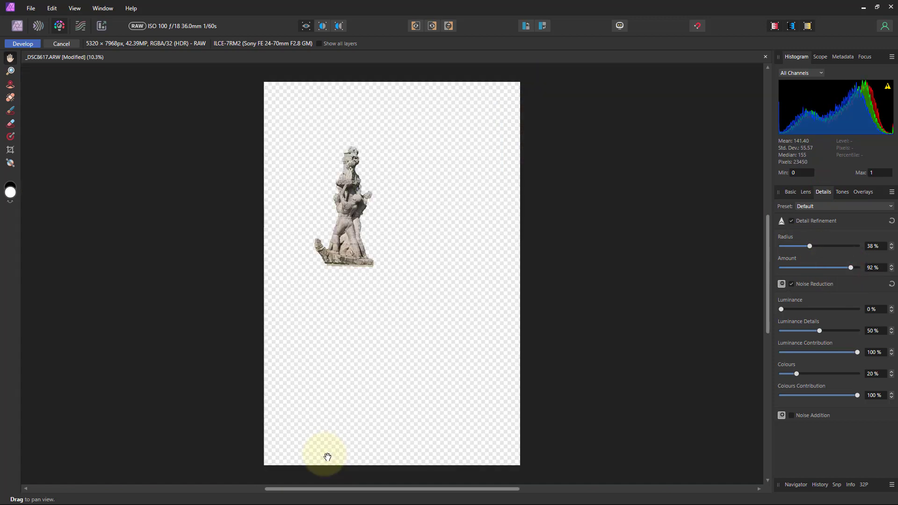
Step: Commit the statue's development and select the bottom _DSC8617.ARW layer
click(24, 44)
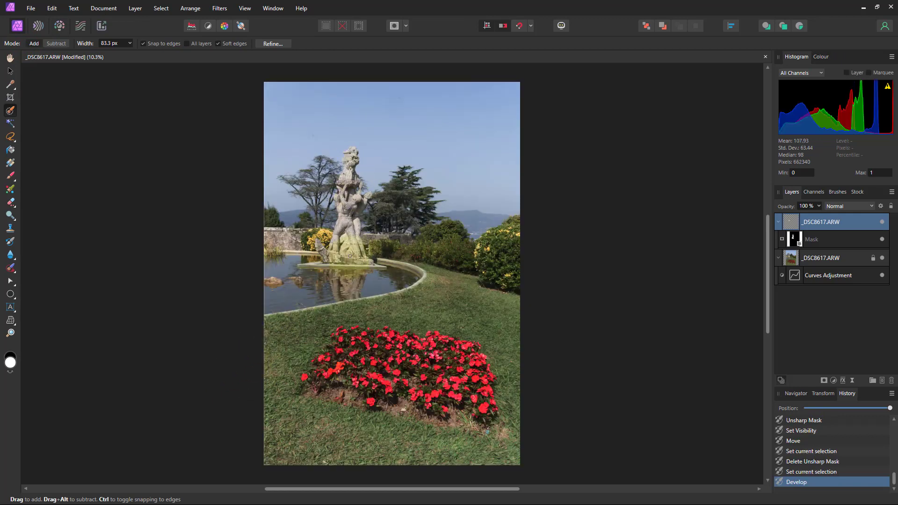
mouse_move(349, 256)
mouse_down()
mouse_move(374, 231)
mouse_move(368, 237)
mouse_up()
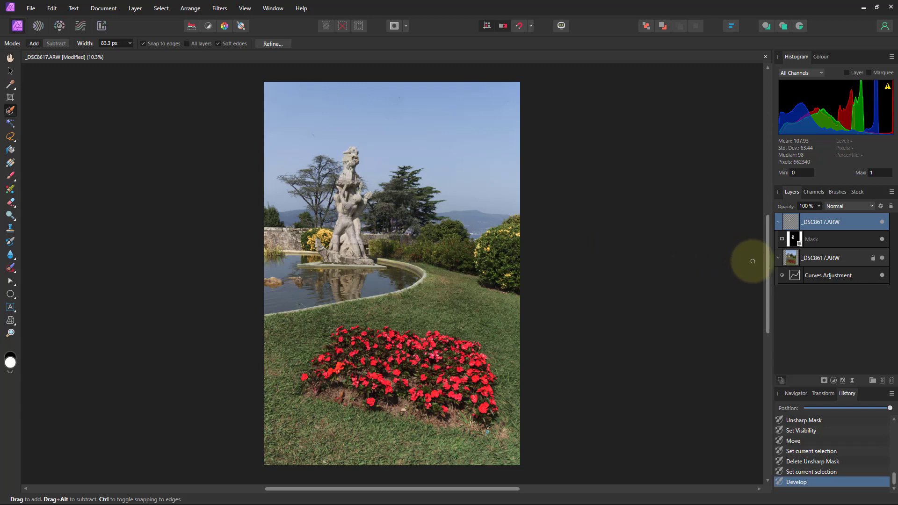
click(801, 259)
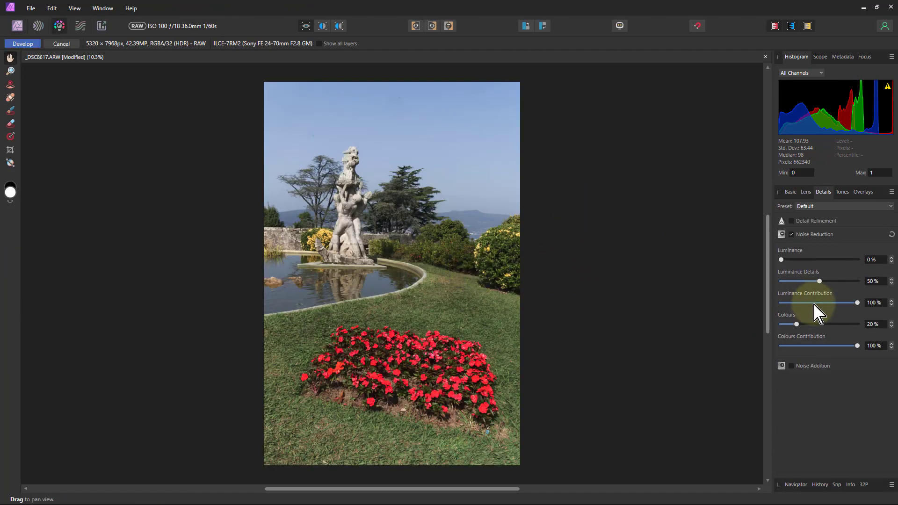
Step: Add a linear gradient overlay running from the photo's top edge down to the pond
click(863, 193)
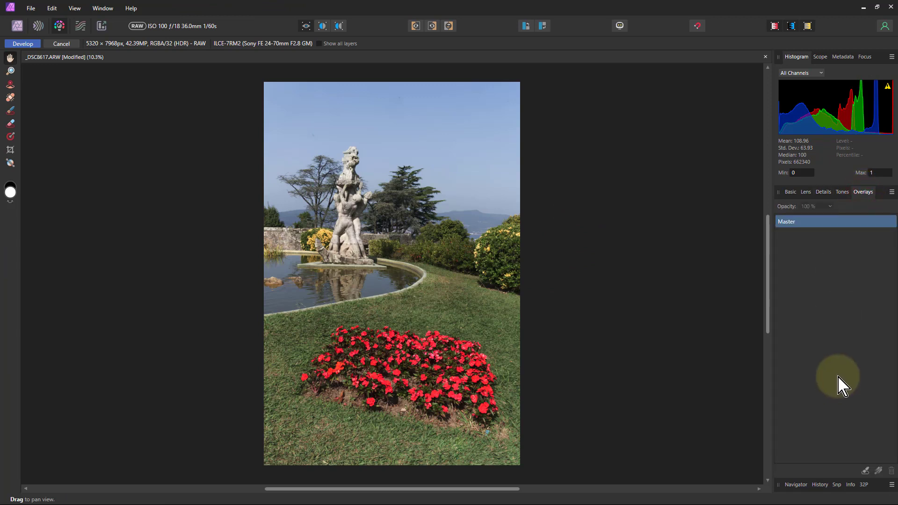
click(879, 470)
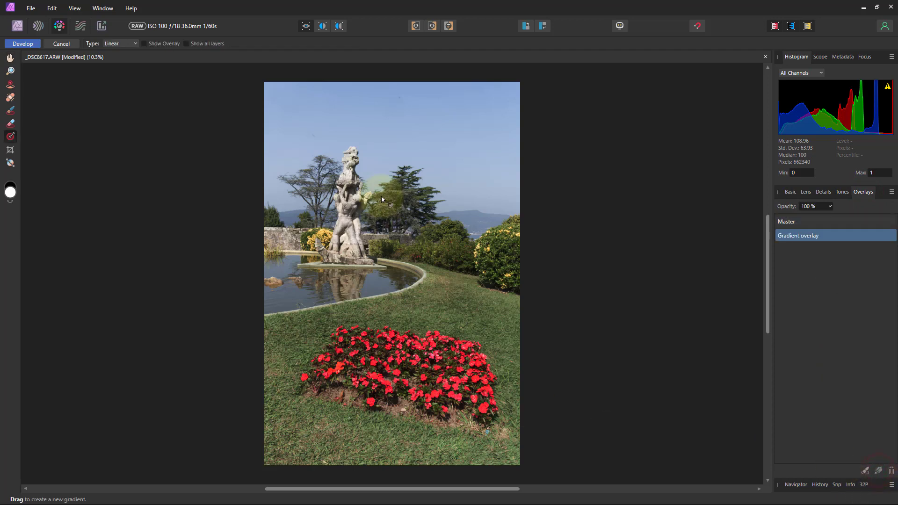
drag(388, 85, 390, 239)
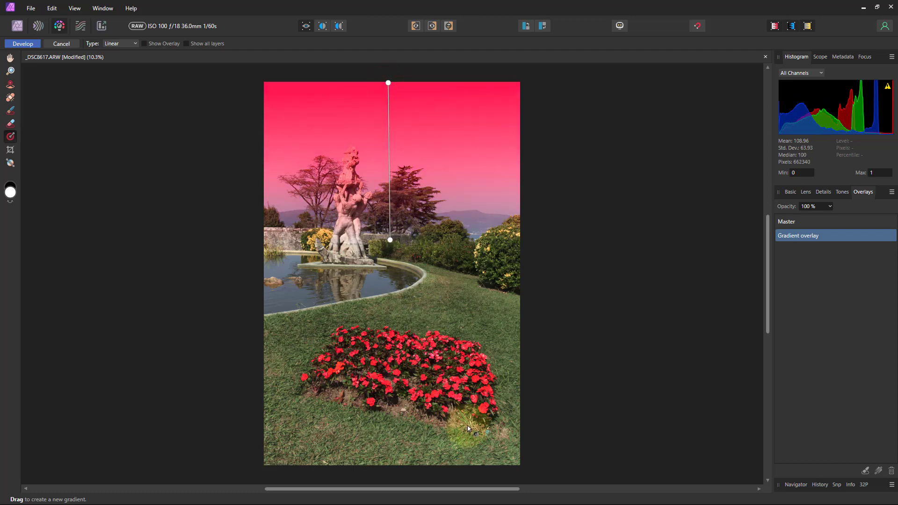
click(796, 193)
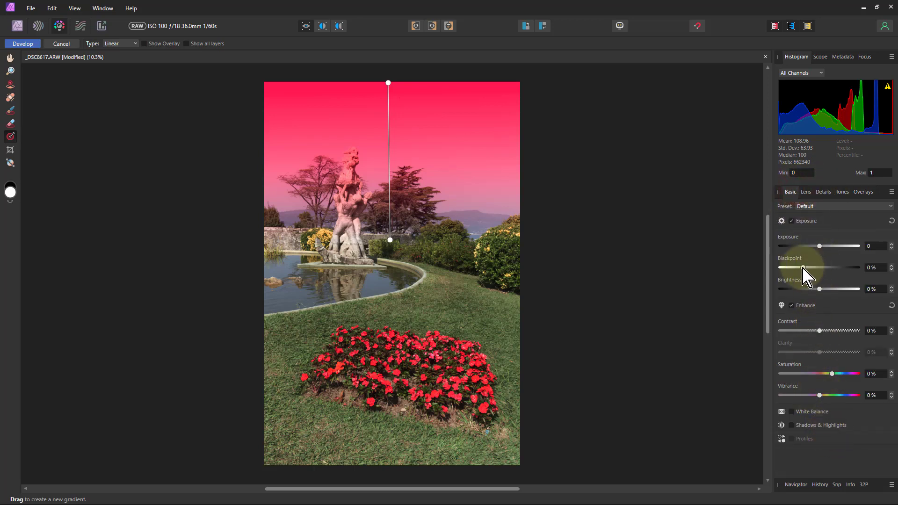
Step: Give the gradient overlay Exposure -1.242, Blackpoint 2%, Brightness 6%, and commit the development
drag(819, 246, 810, 247)
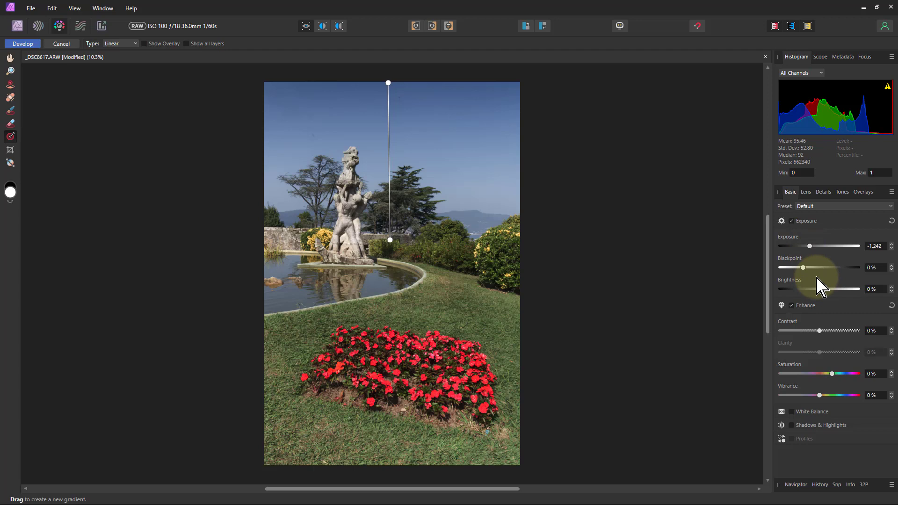
drag(804, 268, 828, 290)
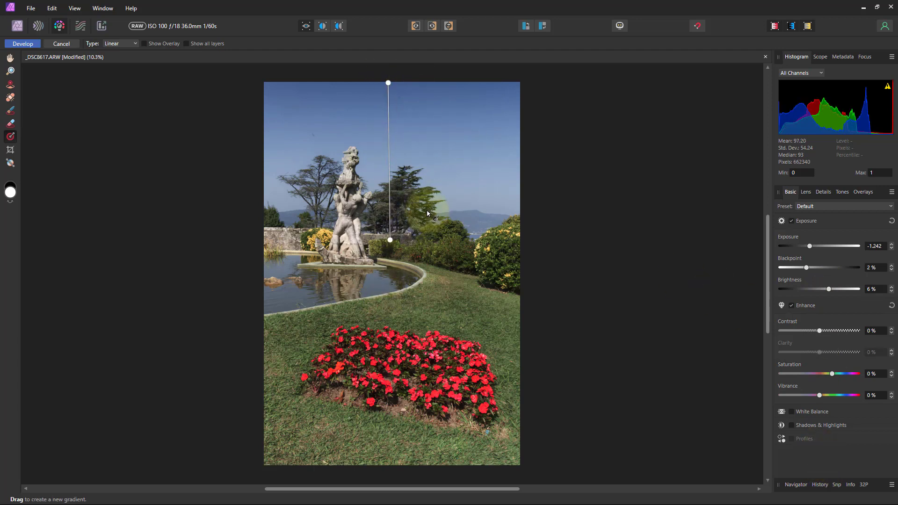
click(23, 43)
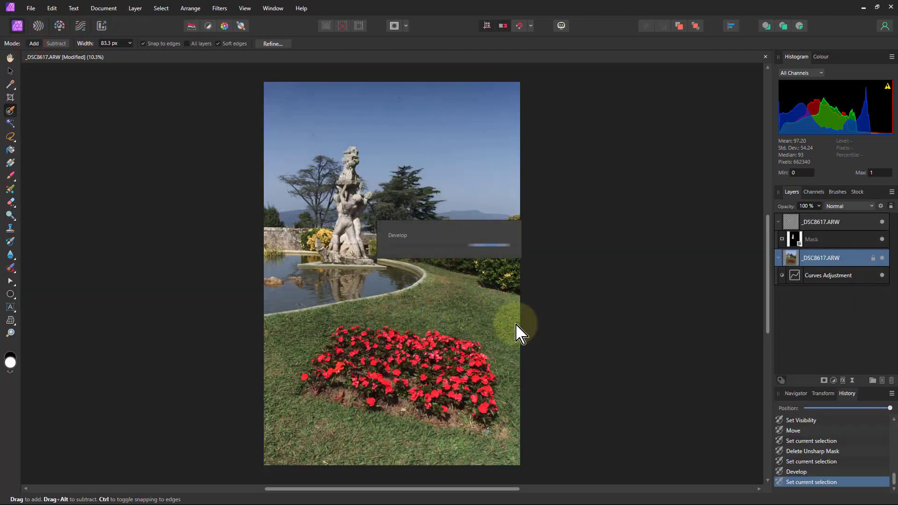